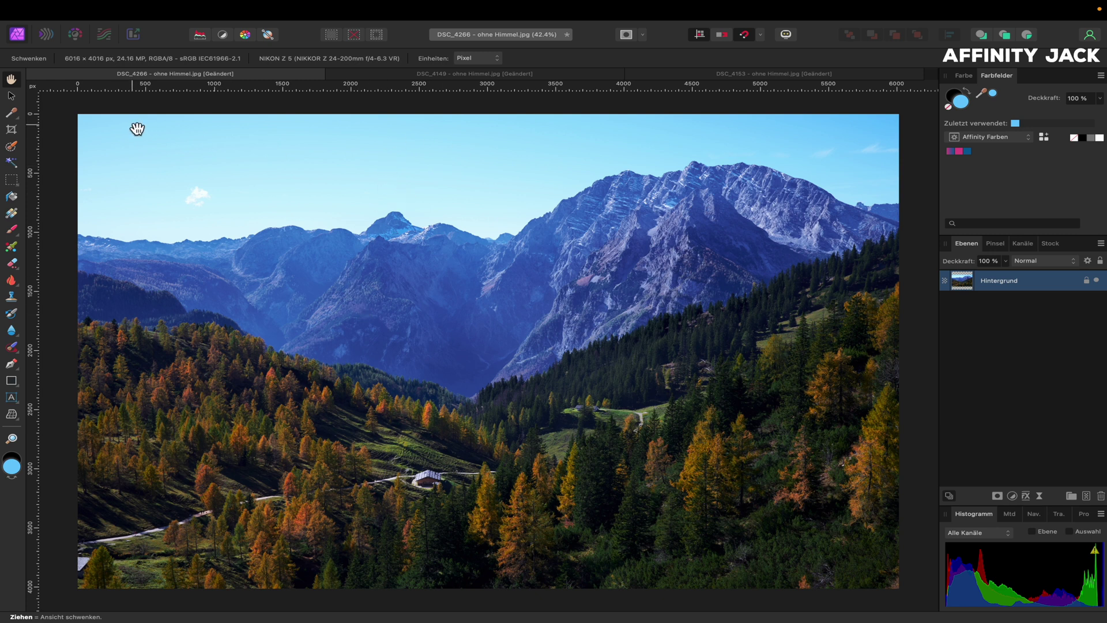
Step: Paint a selection over the sky above the ridge with the Selection Brush
left_click(11, 146)
mouse_move(103, 137)
left_mouse_down()
mouse_move(207, 174)
mouse_move(294, 167)
left_mouse_up()
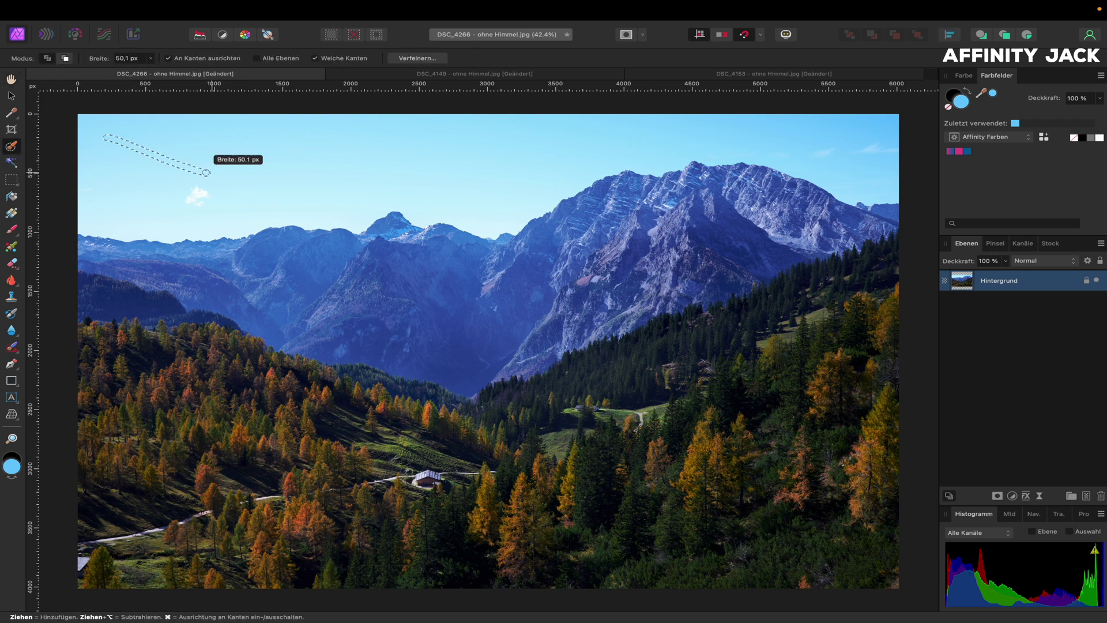
key("super+d")
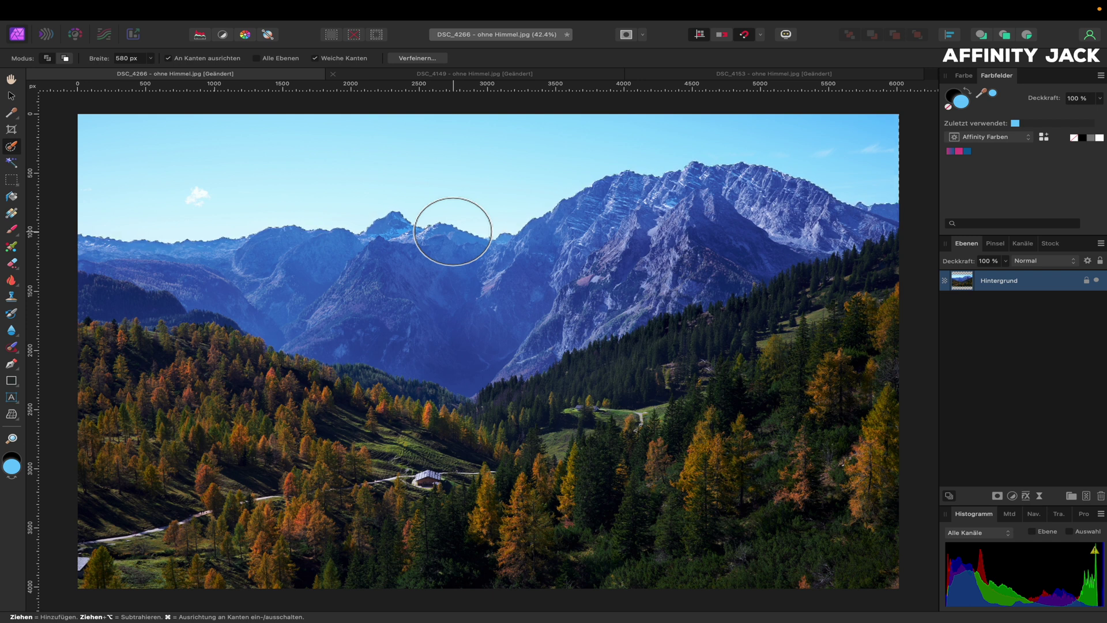
left_click(1014, 499)
Step: Add an HSL adjustment on the sky and sample the sky's blue as its hue range
left_click(1013, 527)
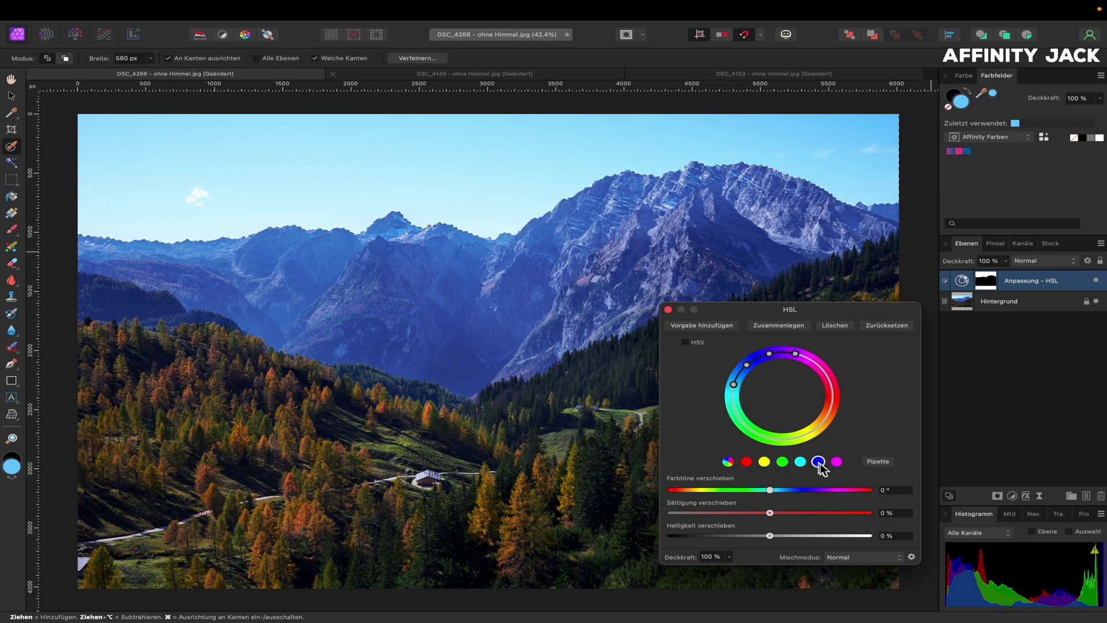
left_click(883, 462)
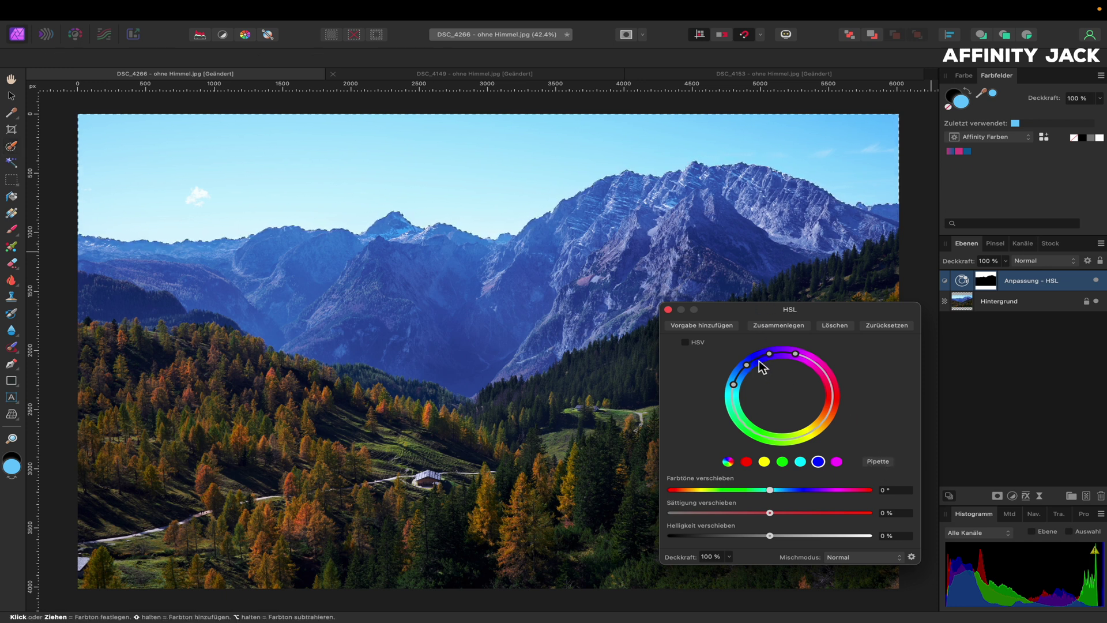
left_click(863, 122)
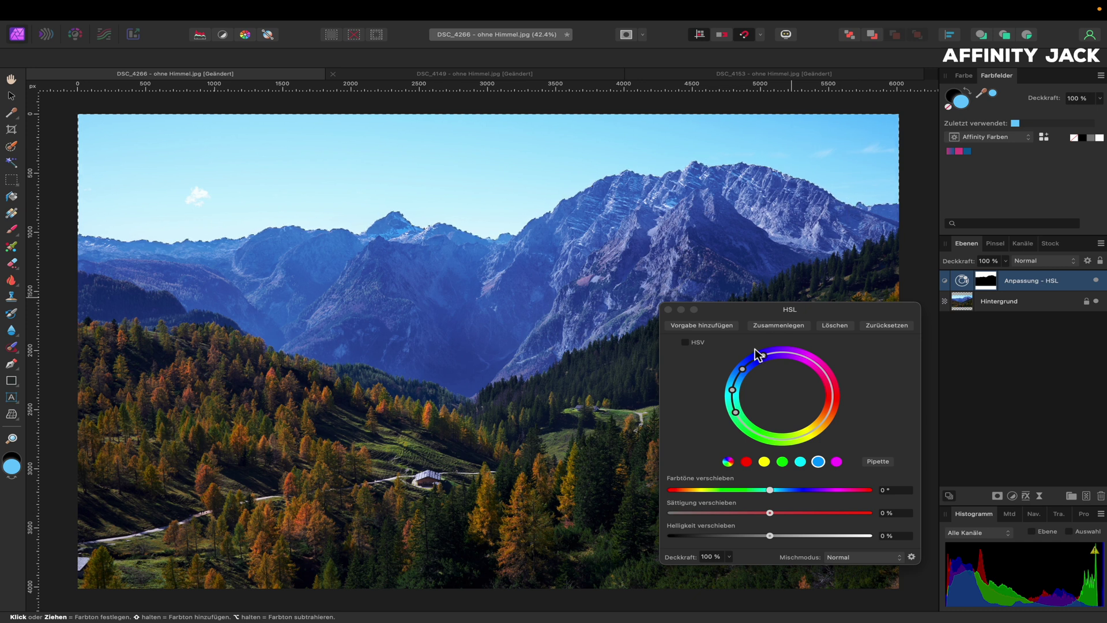
left_click(736, 412)
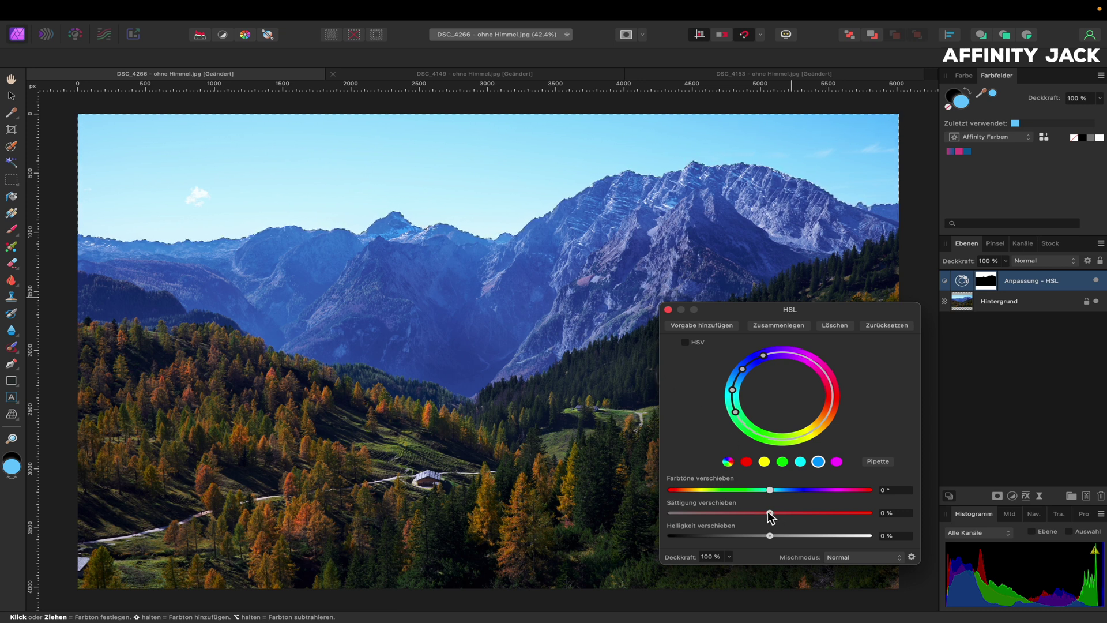
Step: Set the HSL saturation shift to 100 % and lightness shift to -76 %
mouse_move(770, 512)
left_mouse_down()
mouse_move(884, 518)
mouse_move(704, 514)
mouse_move(904, 512)
left_mouse_up()
left_click_drag(870, 513, 830, 515)
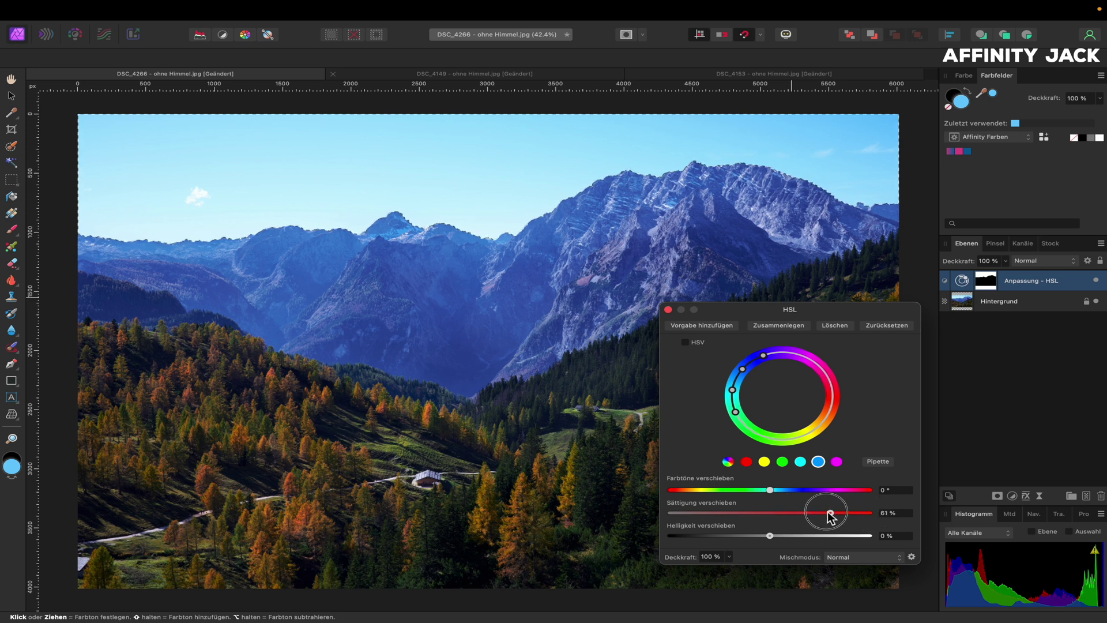
left_click_drag(742, 512, 768, 512)
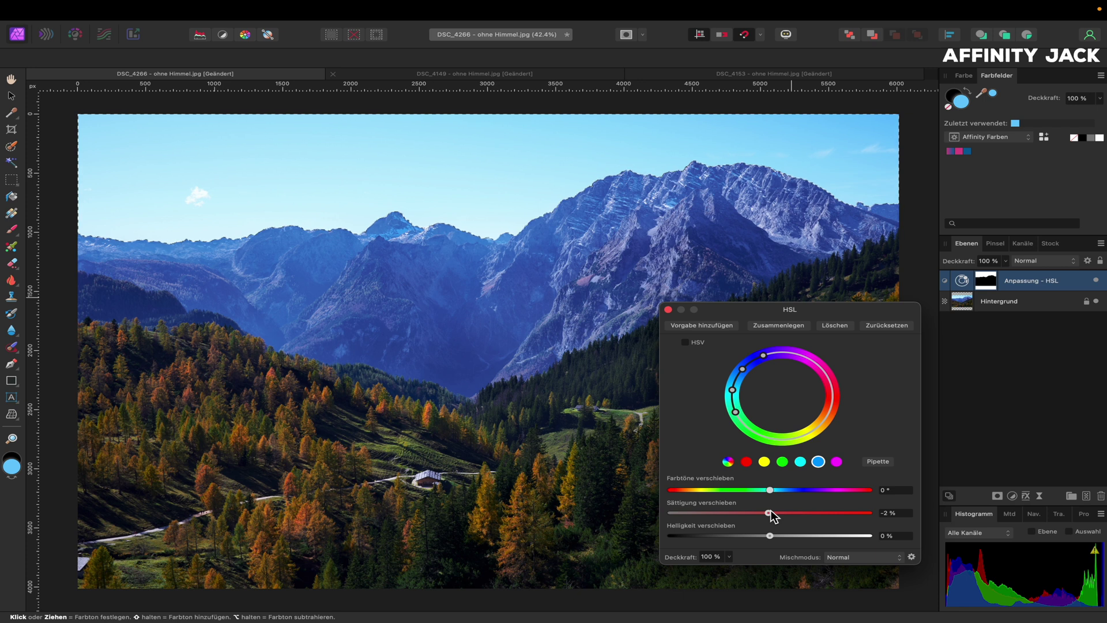
mouse_move(772, 514)
left_mouse_down()
mouse_move(759, 514)
mouse_move(876, 515)
left_mouse_up()
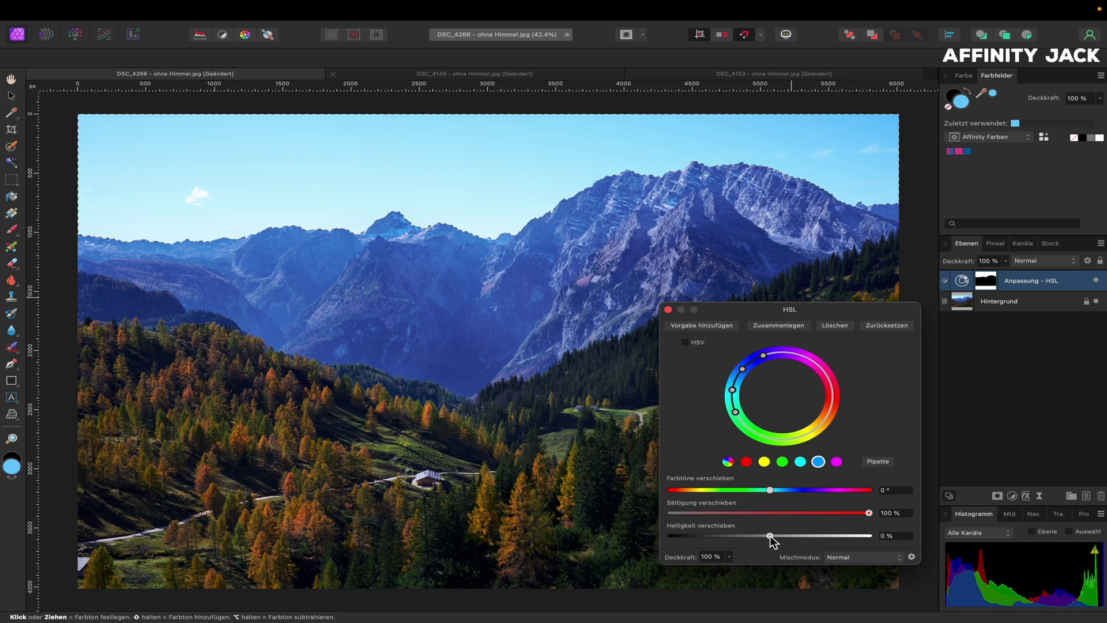
left_click_drag(770, 535, 704, 536)
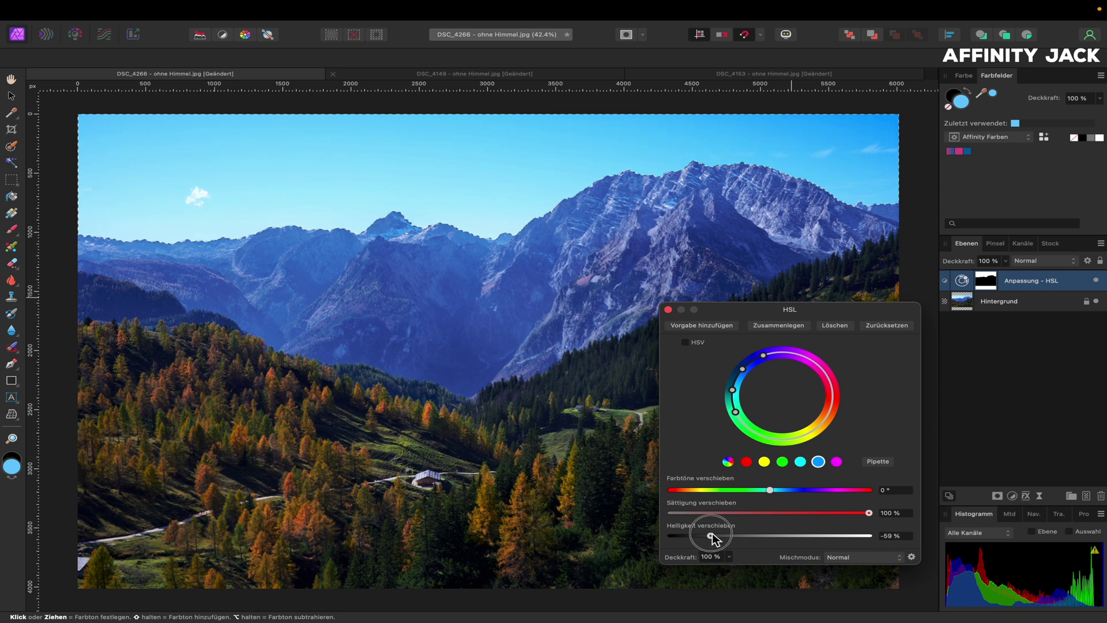
left_click_drag(705, 536, 770, 534)
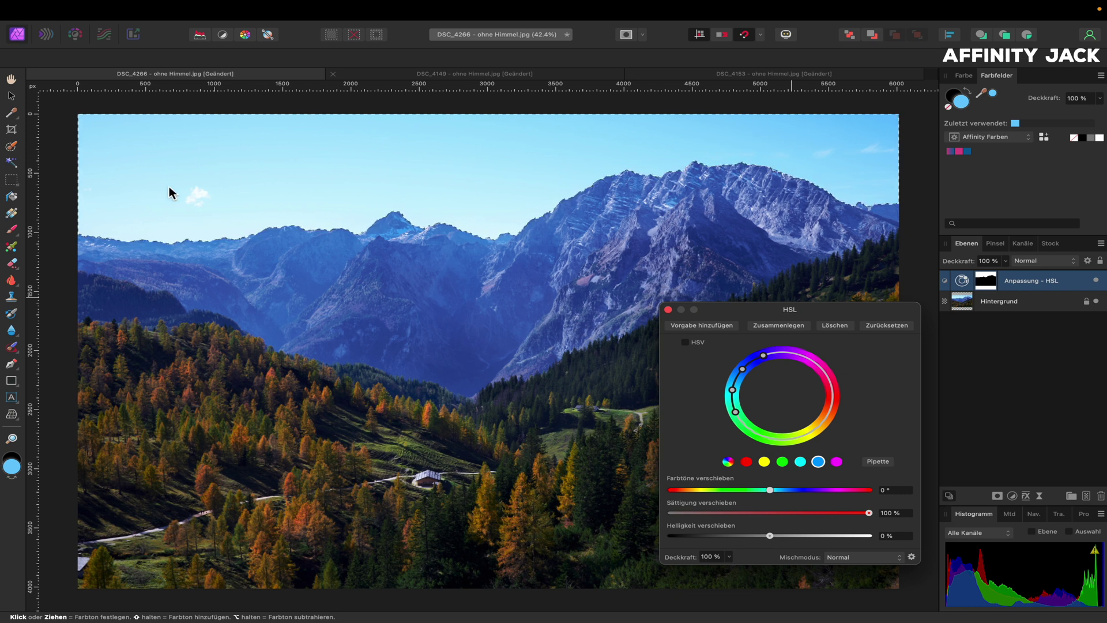
left_click_drag(773, 535, 699, 534)
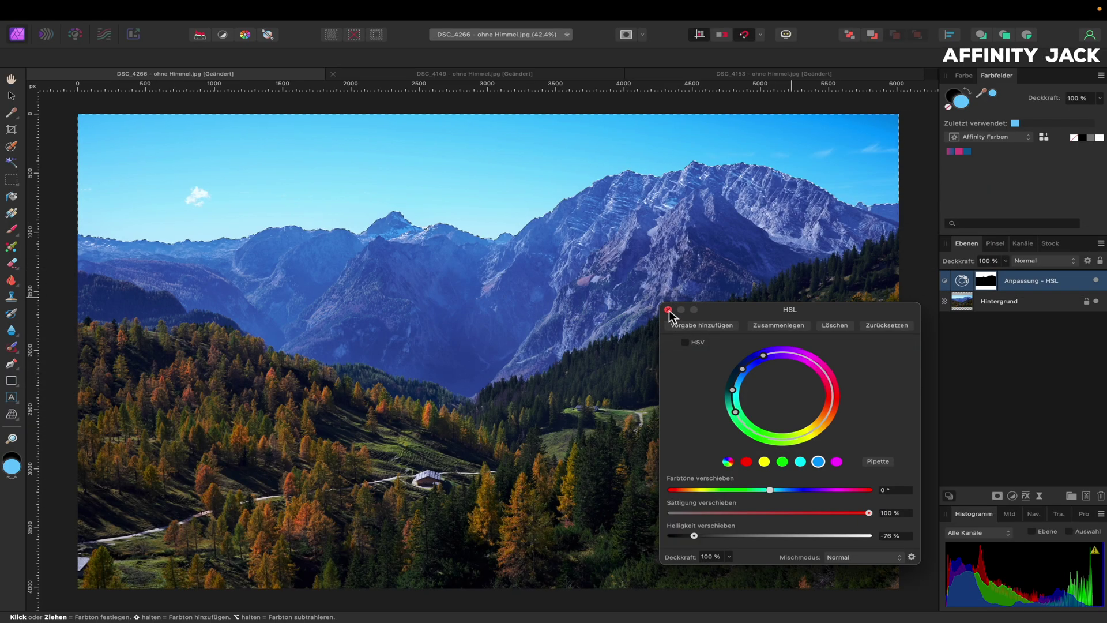
left_click(669, 310)
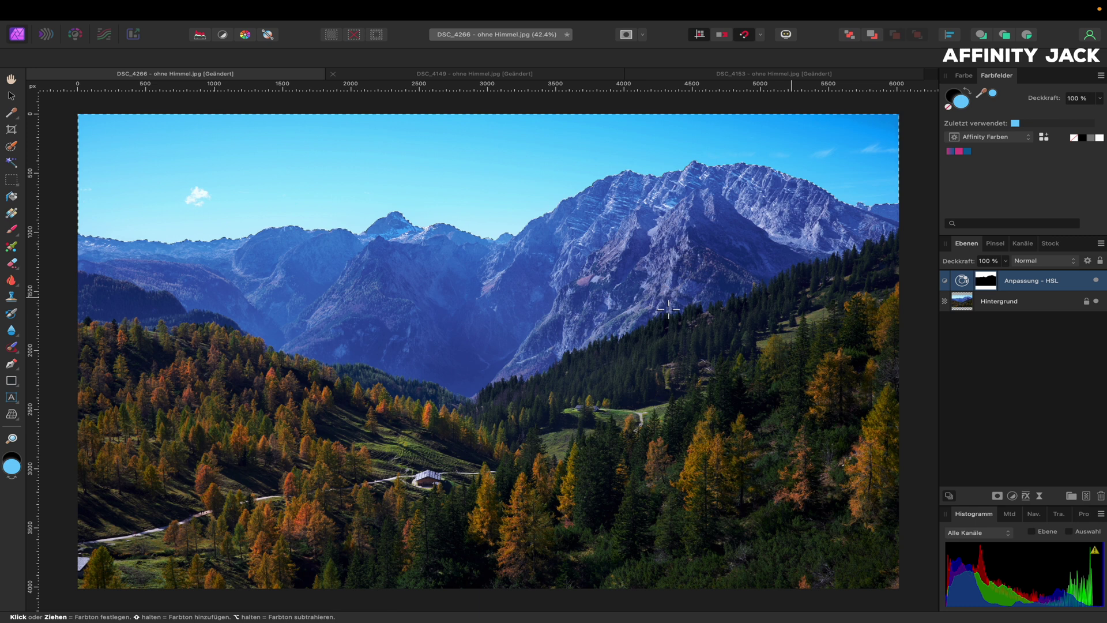
Step: Hide the HSL adjustment and sample the light sky blue as the current colour
left_click(1096, 281)
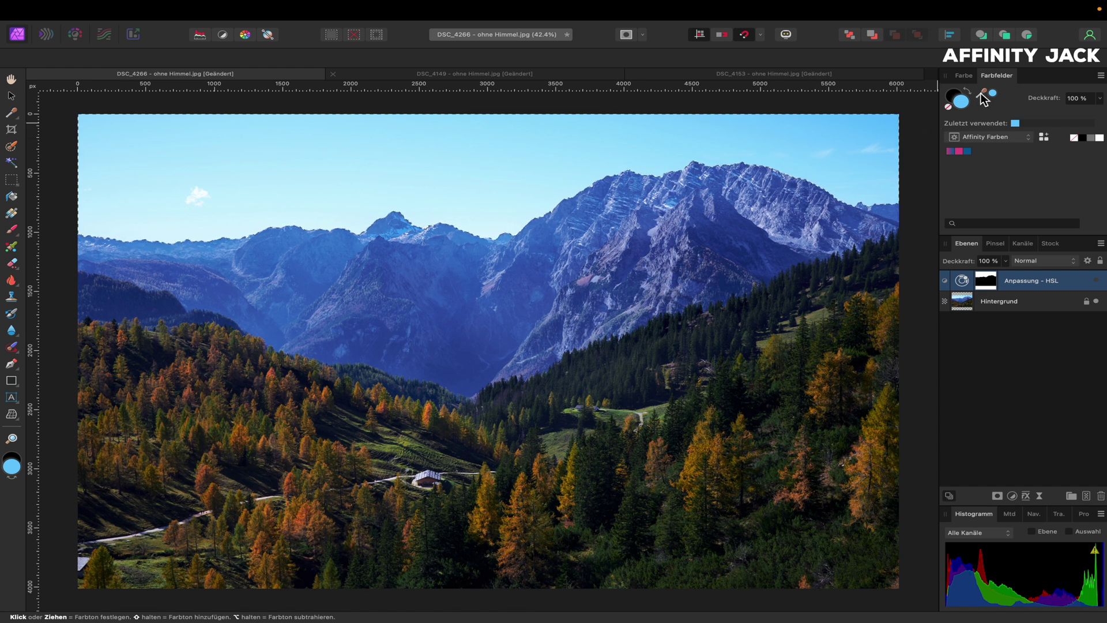
left_click_drag(984, 99, 884, 128)
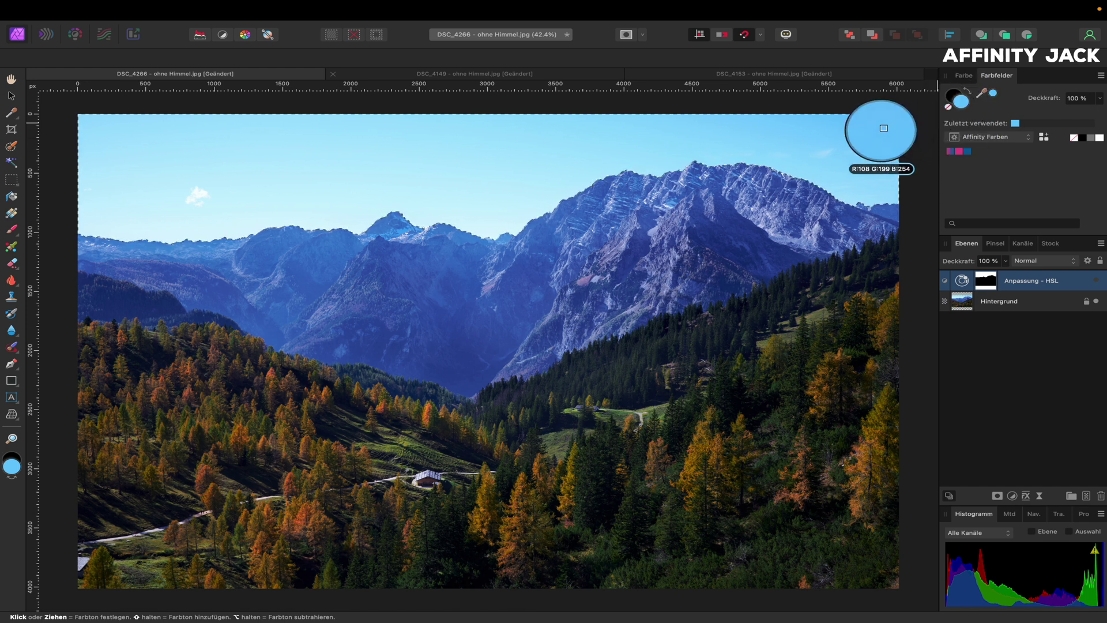
left_click_drag(884, 128, 884, 127)
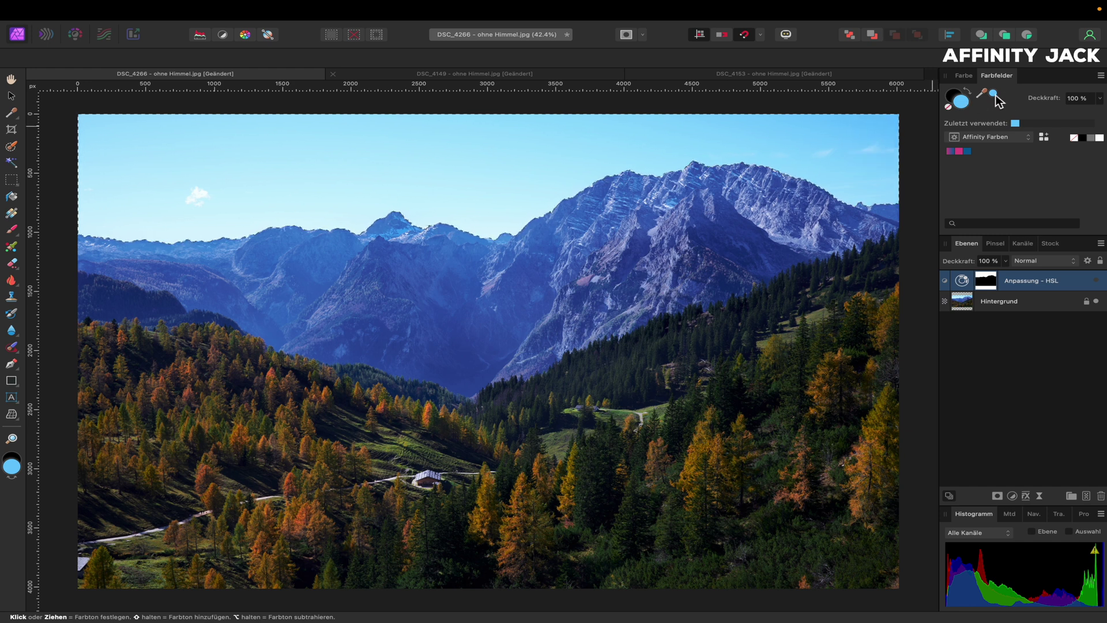
left_click(17, 386)
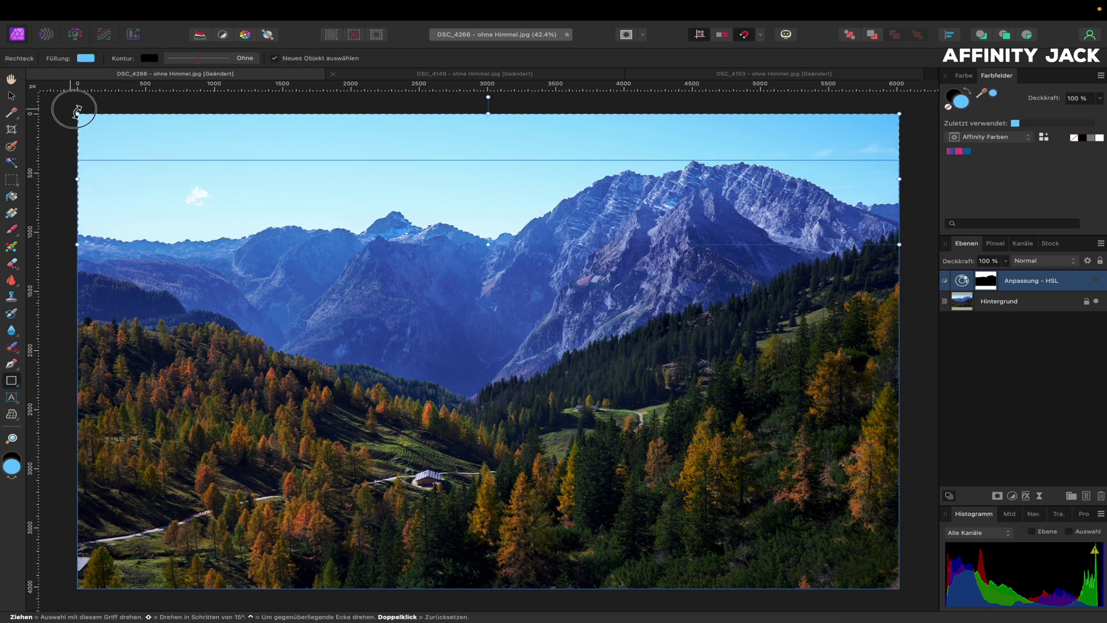
Step: Draw a light-blue rectangle across the sky and mask it to the sky selection
left_click_drag(65, 105, 240, 174)
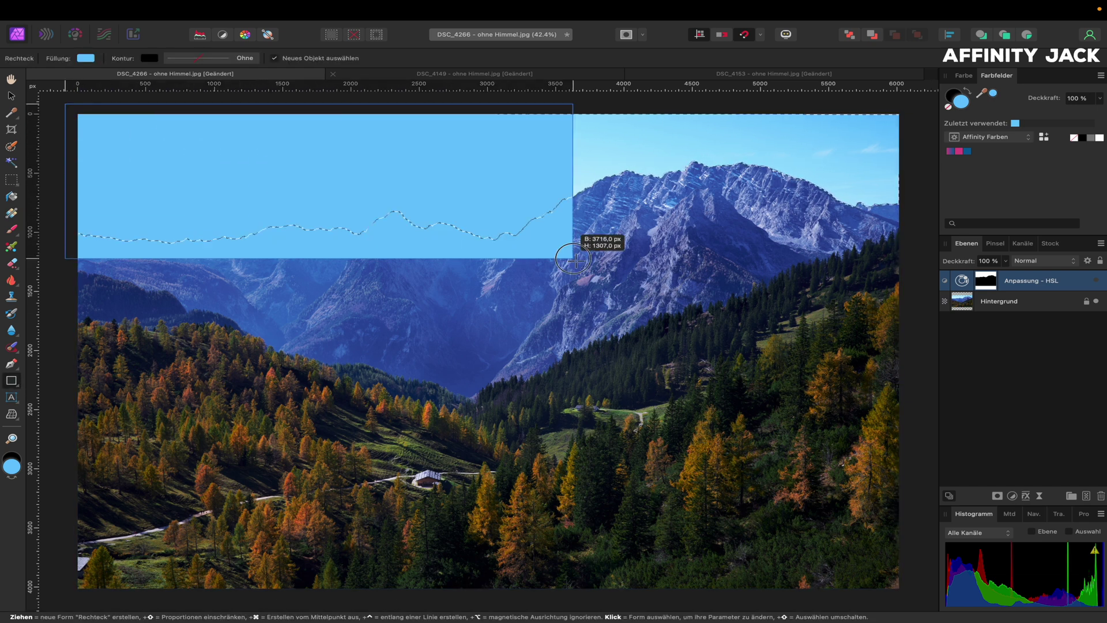
left_click_drag(240, 175, 917, 270)
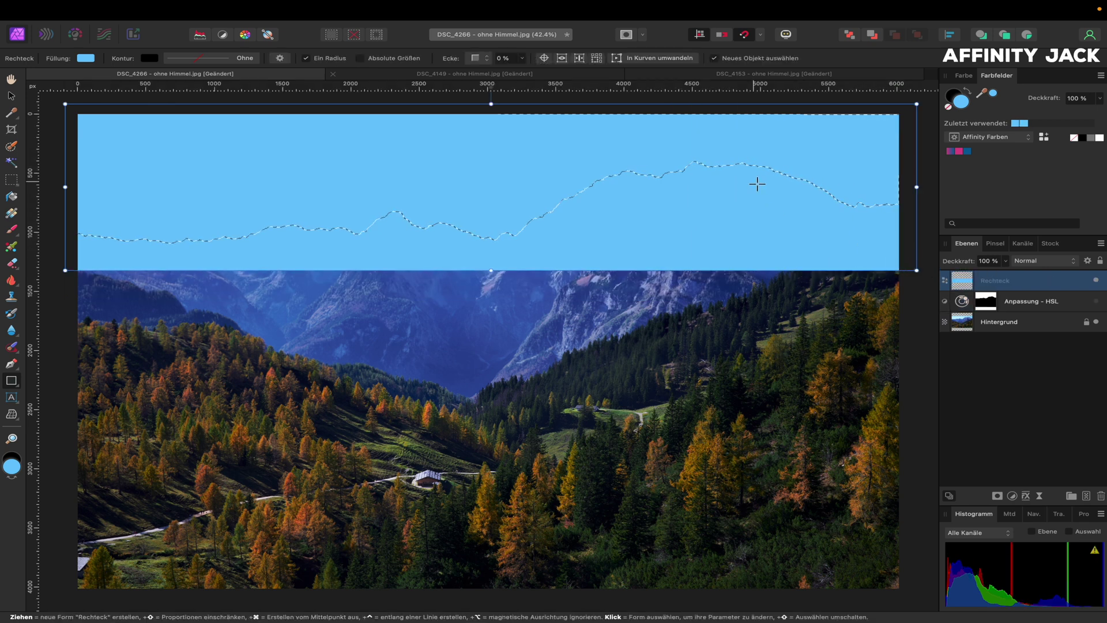
left_click(999, 496)
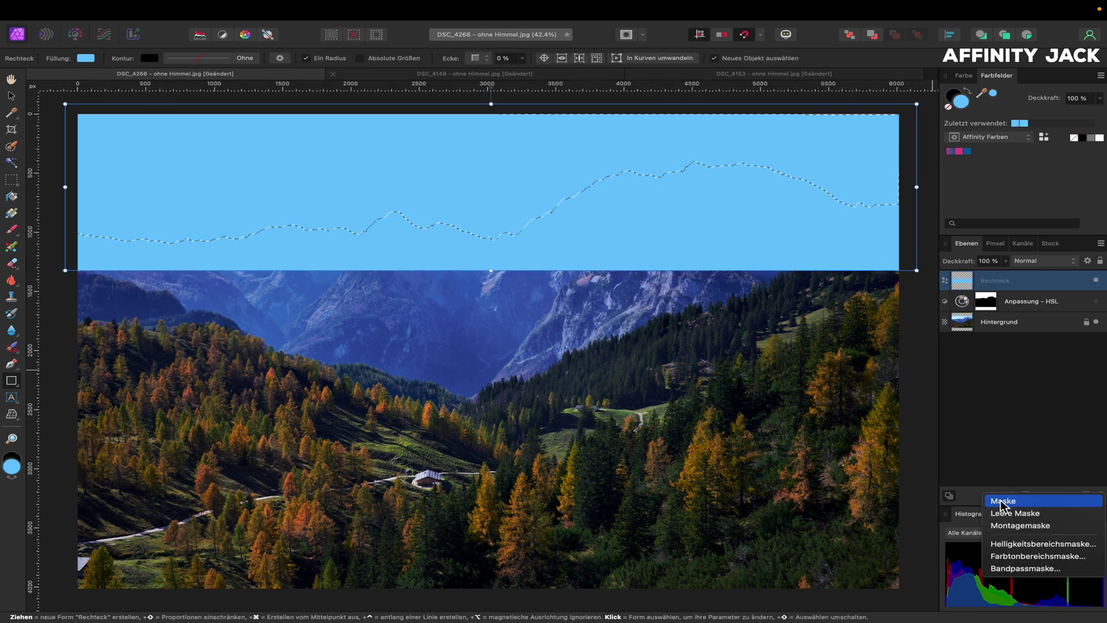
left_click(1001, 501)
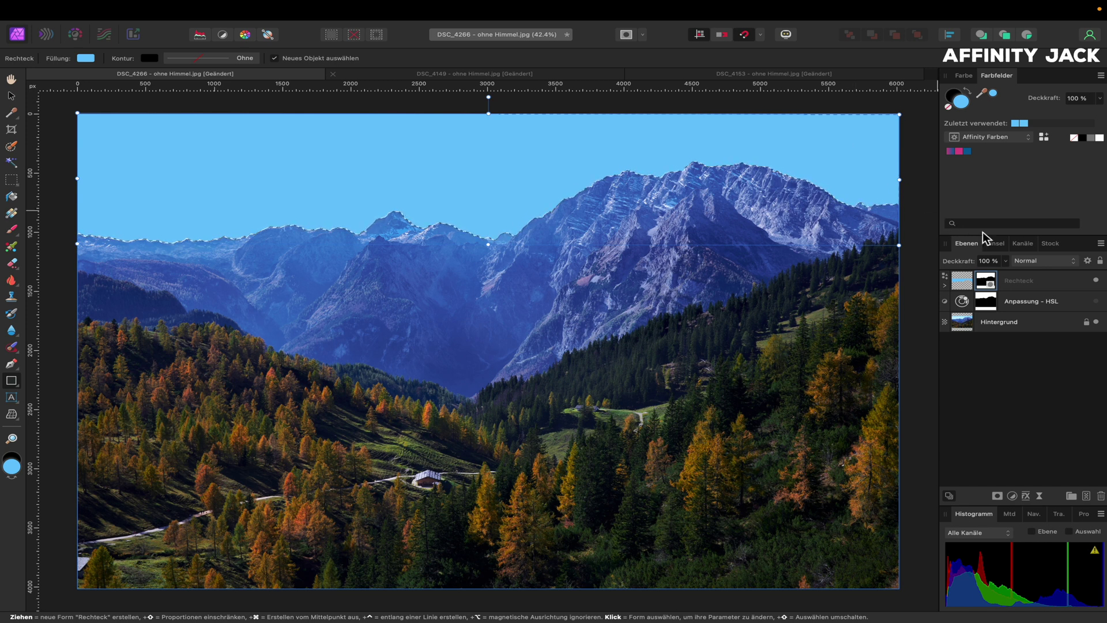
left_click(1074, 264)
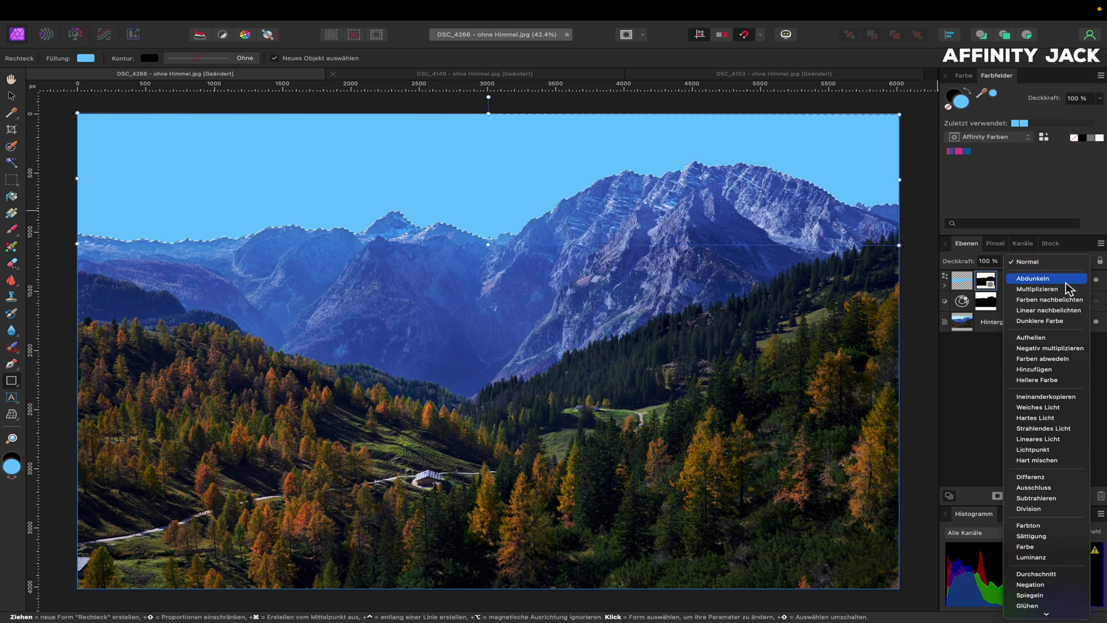
left_click(1056, 311)
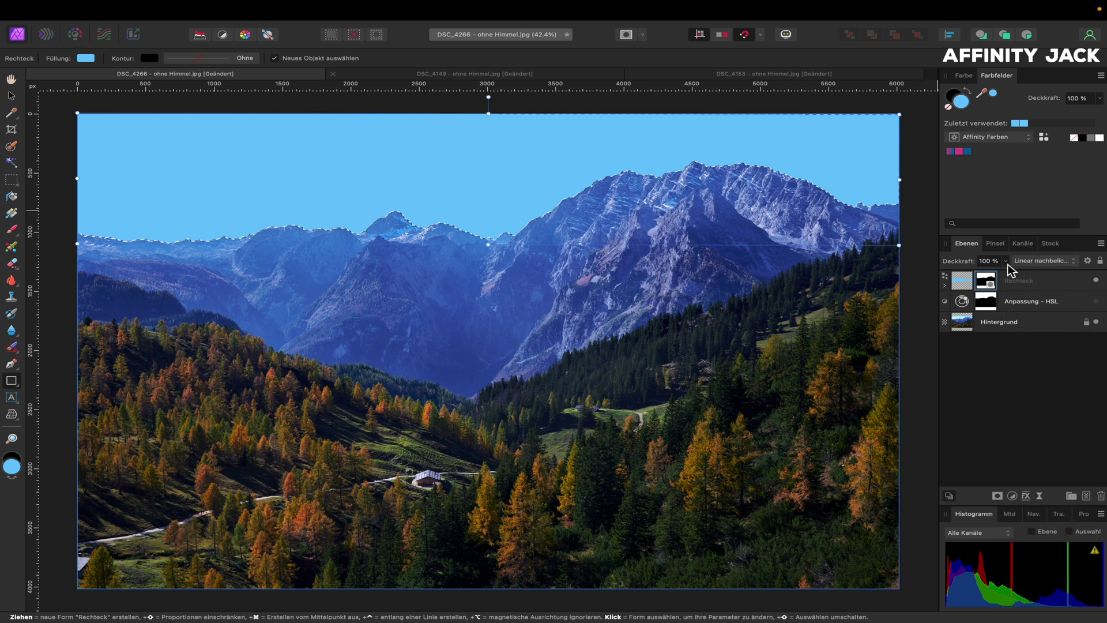
mouse_move(1006, 261)
left_mouse_down()
mouse_move(925, 279)
mouse_move(951, 273)
left_mouse_up()
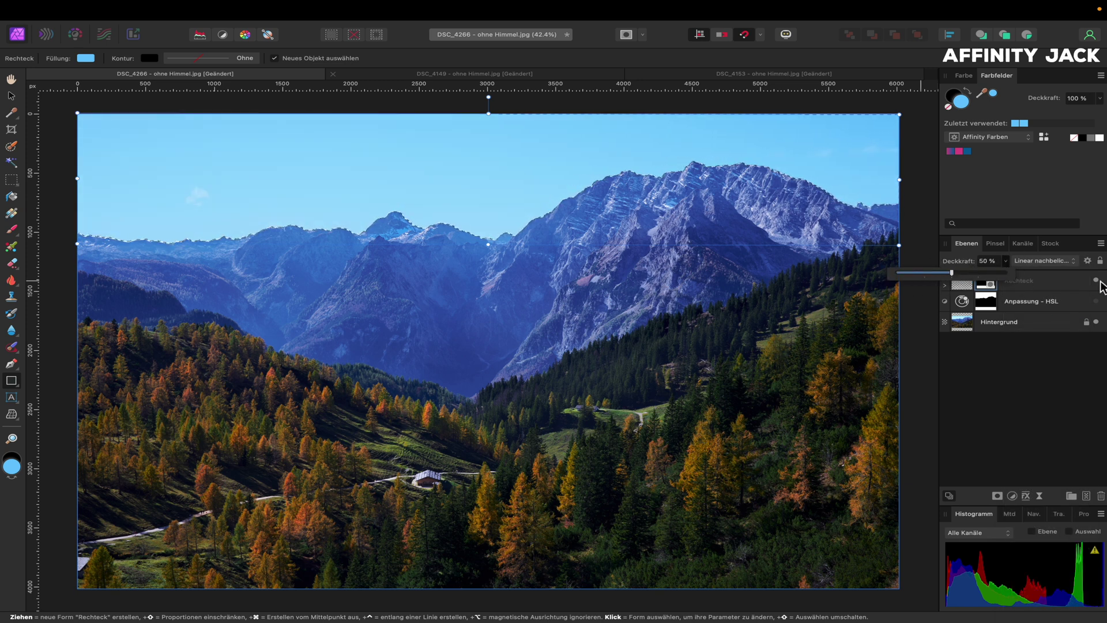
left_click(1096, 281)
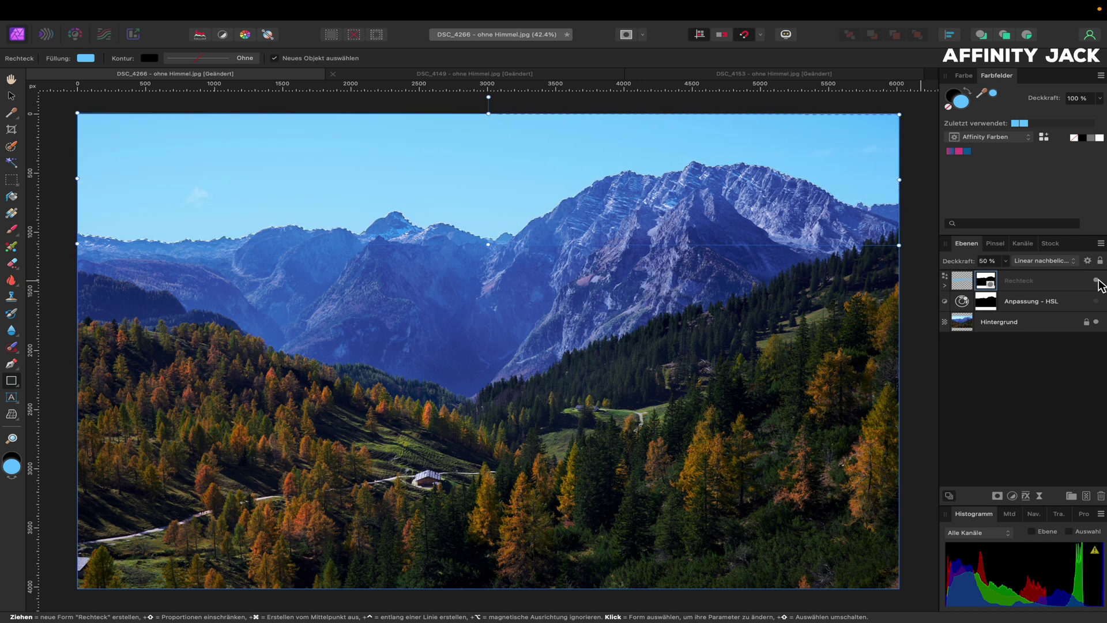
left_click(1096, 280)
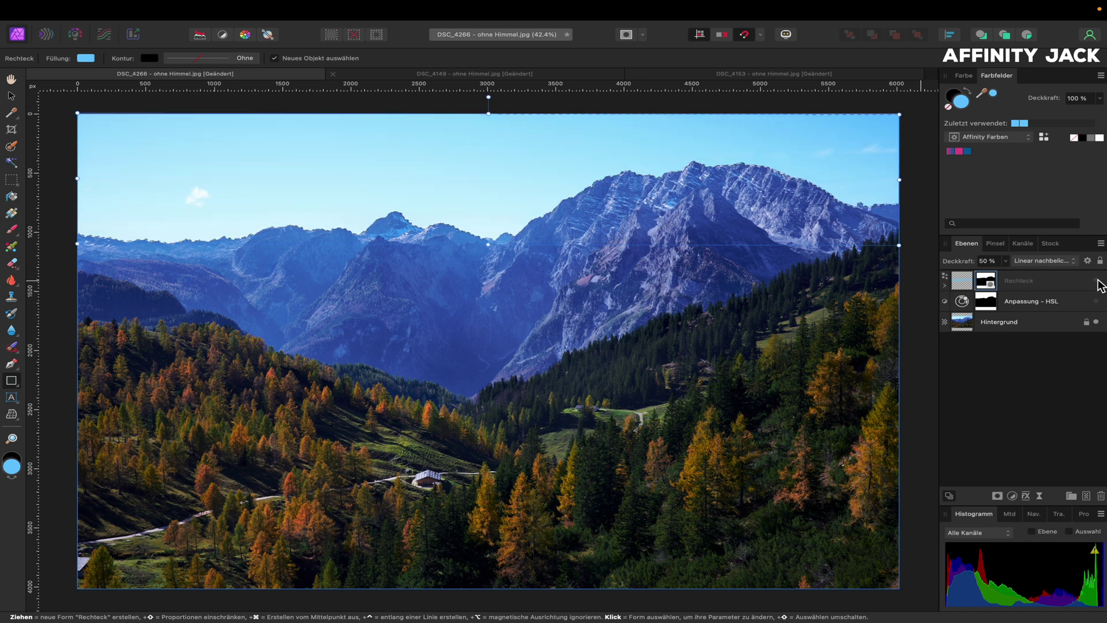
left_click(1096, 280)
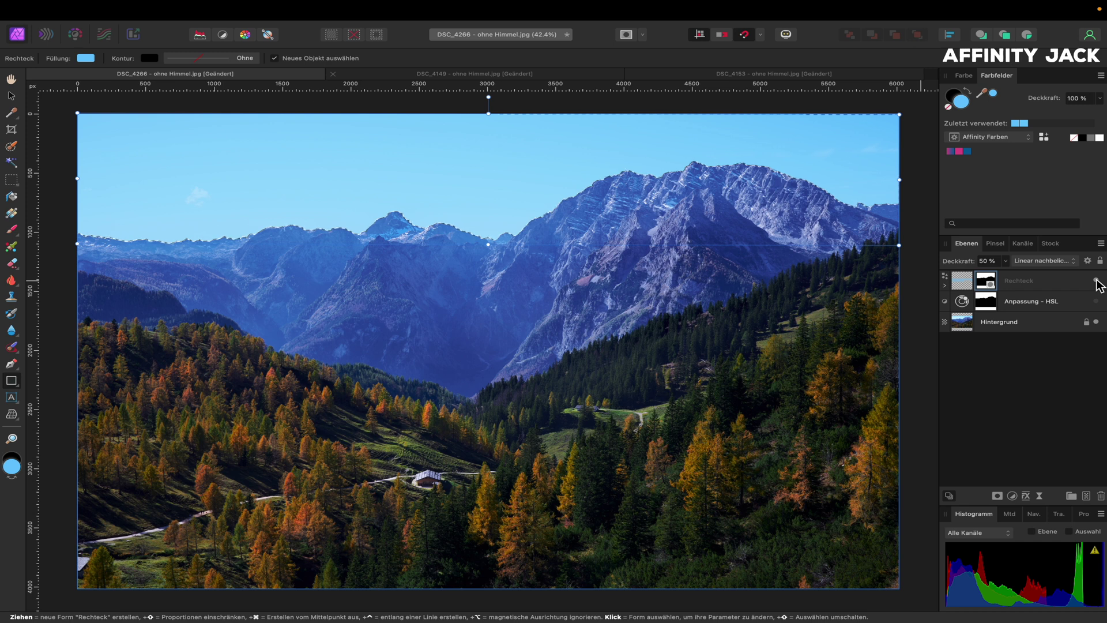
left_click(964, 283)
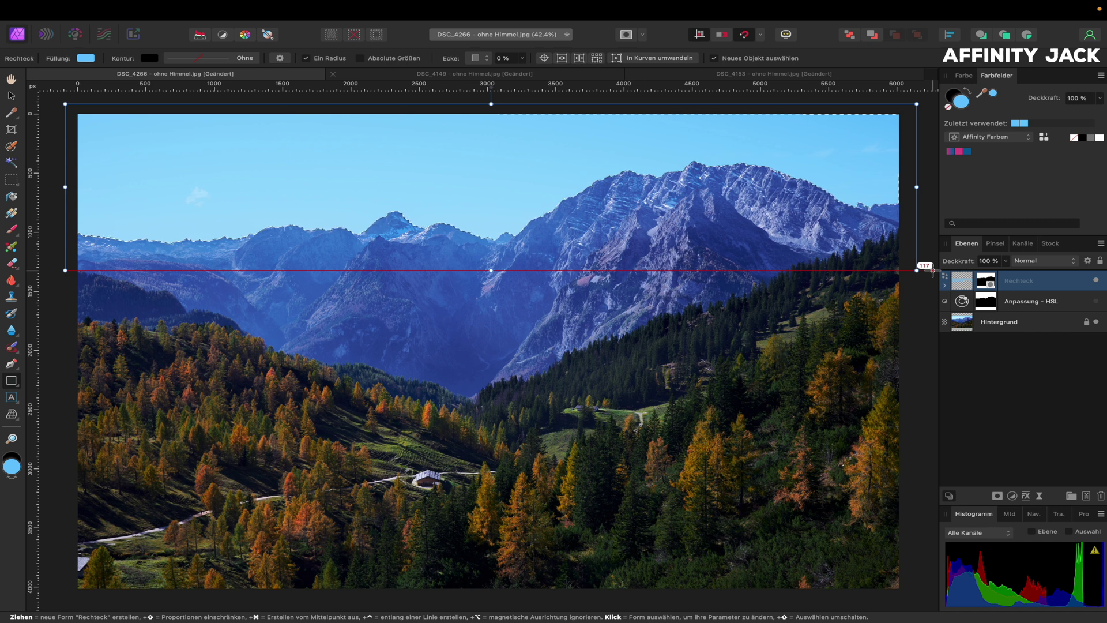
Step: Duplicate the Rechteck layer, hide the lower copy, nest the copy's mask, and add a Helligkeitsbereichsmaske
key("super+j")
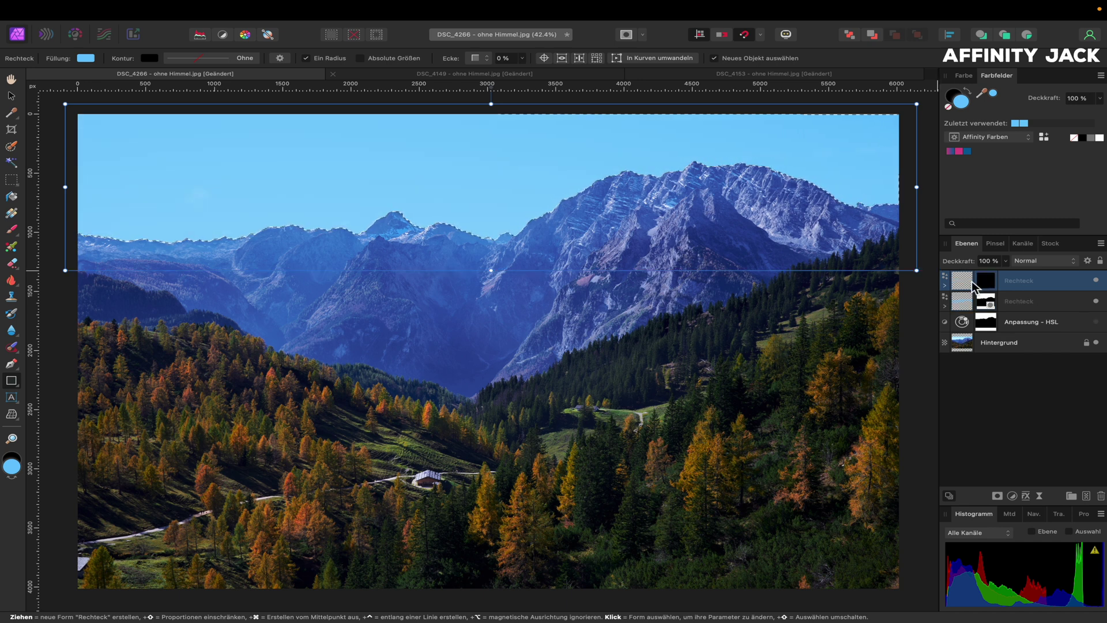
left_click(1096, 301)
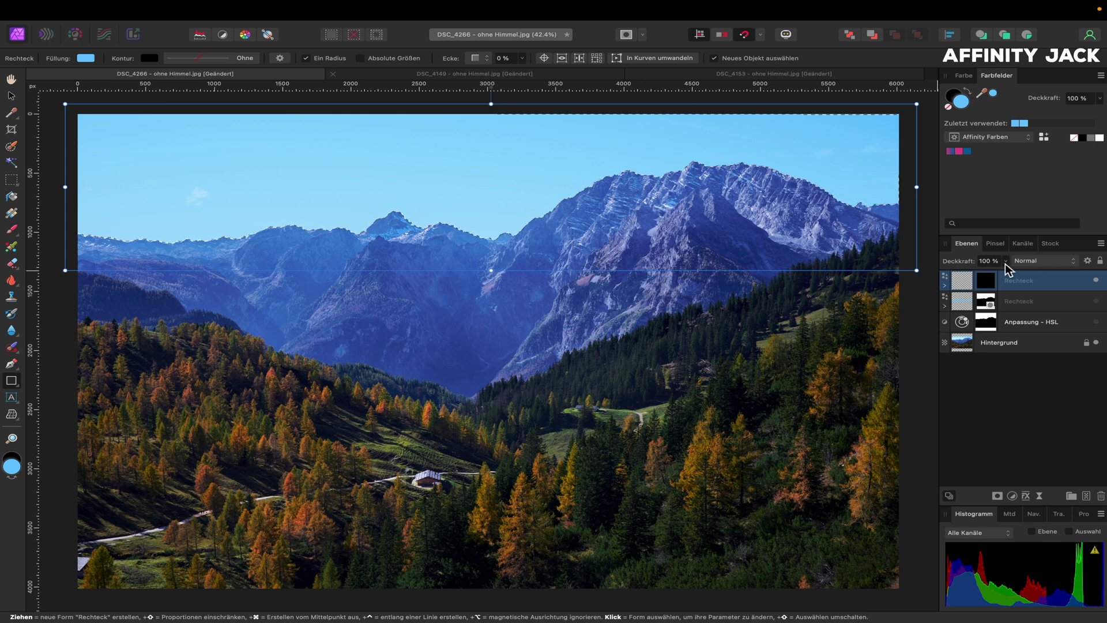
left_click_drag(987, 281, 945, 291)
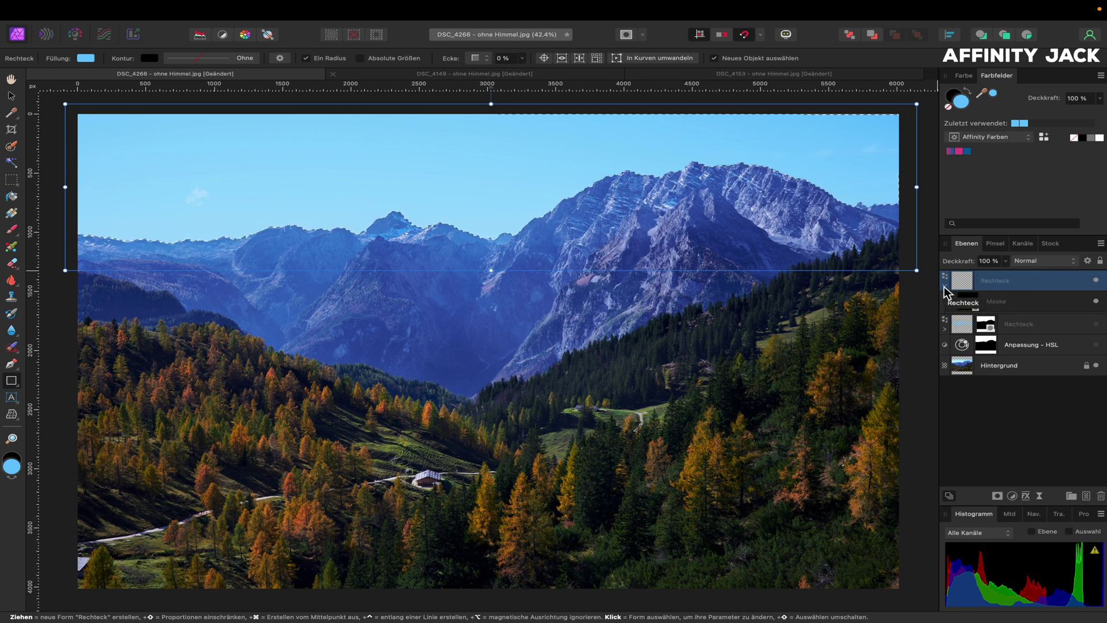
left_click_drag(945, 292, 960, 283)
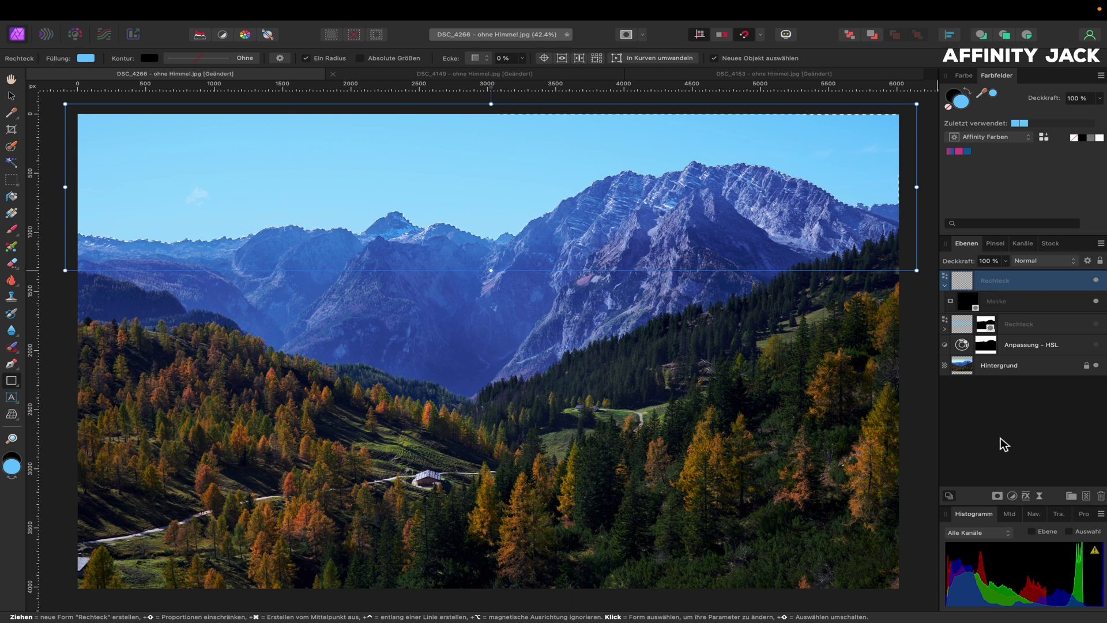
left_click(998, 496)
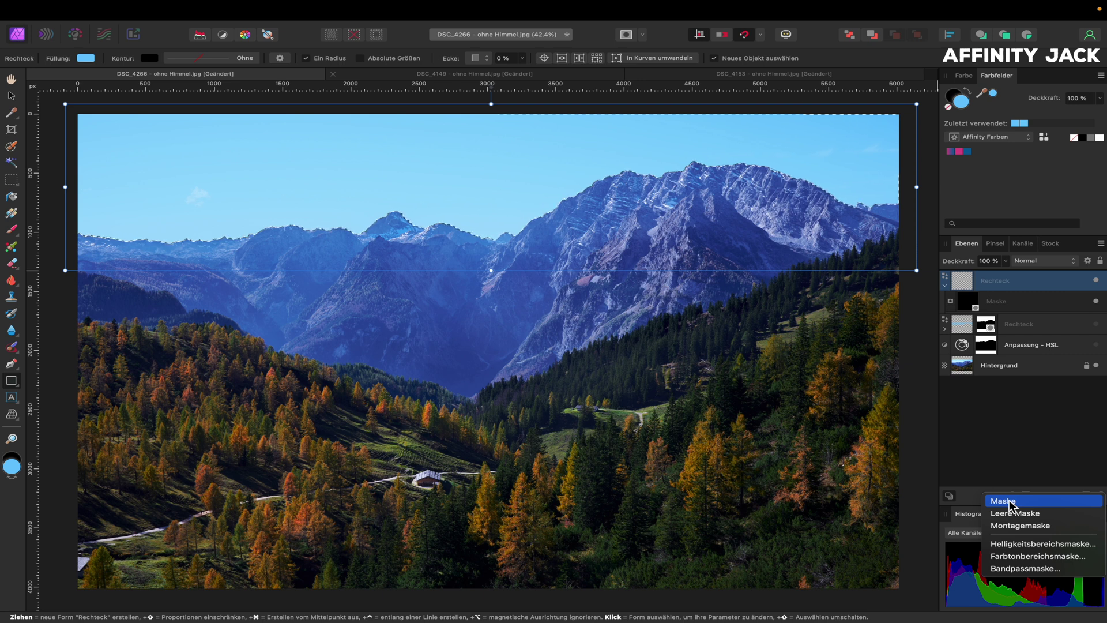
left_click(1026, 544)
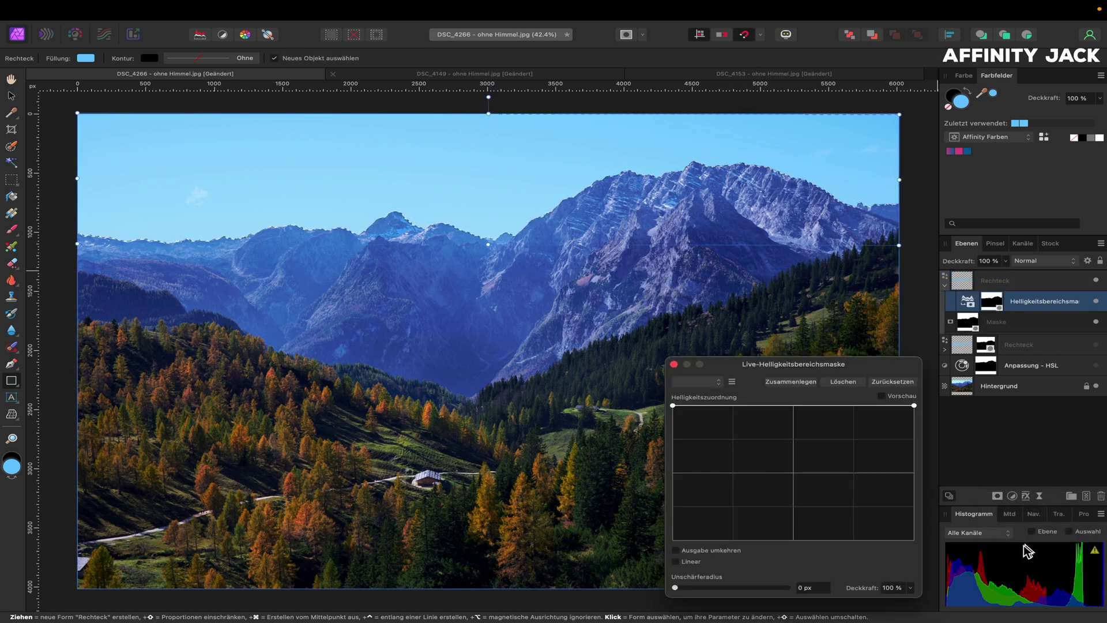
Step: Pull the luminosity mask curve's bright end down and bow its middle upward
left_click(673, 406)
left_click(674, 407)
left_click(915, 406)
left_click(915, 406)
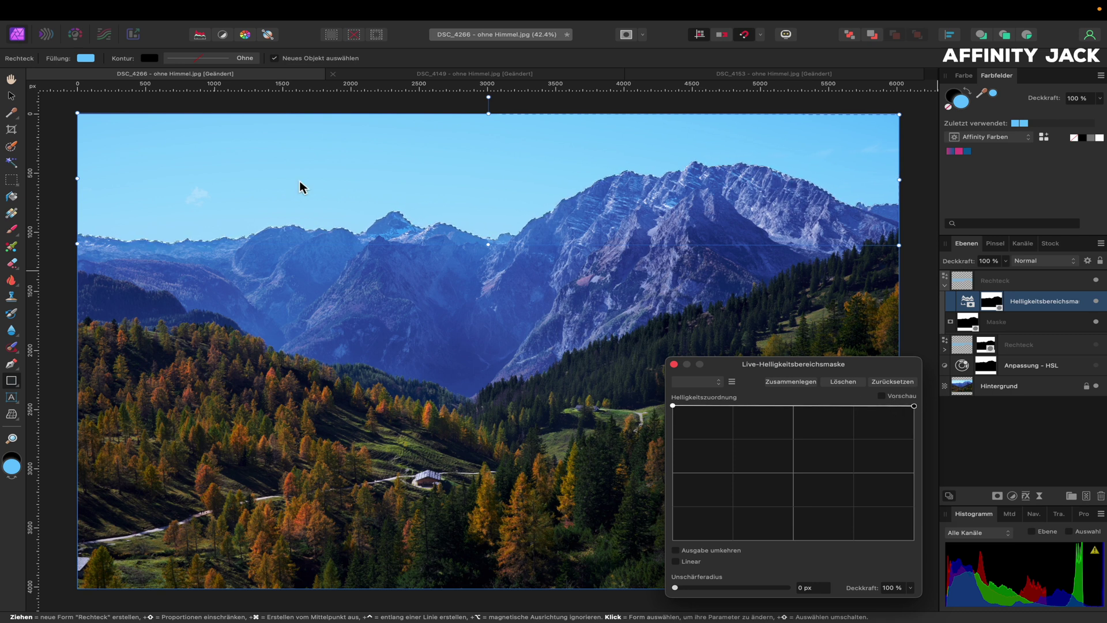
mouse_move(915, 406)
left_mouse_down()
mouse_move(915, 539)
mouse_move(920, 391)
mouse_move(913, 541)
left_mouse_up()
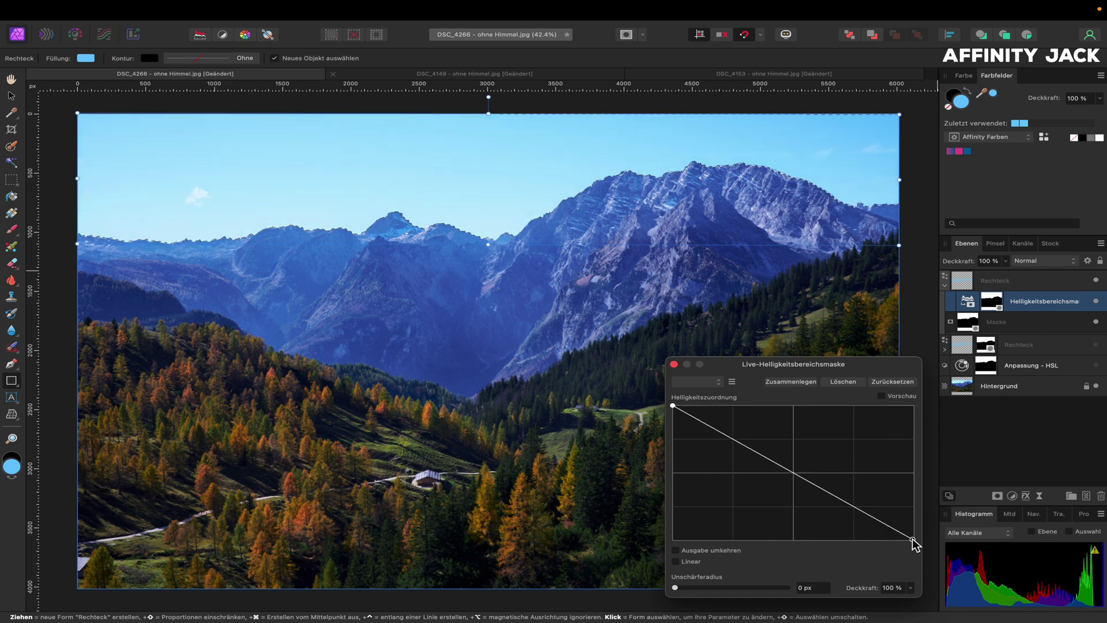
left_click(794, 471)
mouse_move(795, 470)
left_mouse_down()
mouse_move(860, 428)
mouse_move(834, 460)
mouse_move(863, 465)
mouse_move(849, 475)
mouse_move(858, 475)
mouse_move(829, 445)
mouse_move(869, 473)
mouse_move(839, 440)
mouse_move(872, 470)
left_mouse_up()
left_click(823, 446)
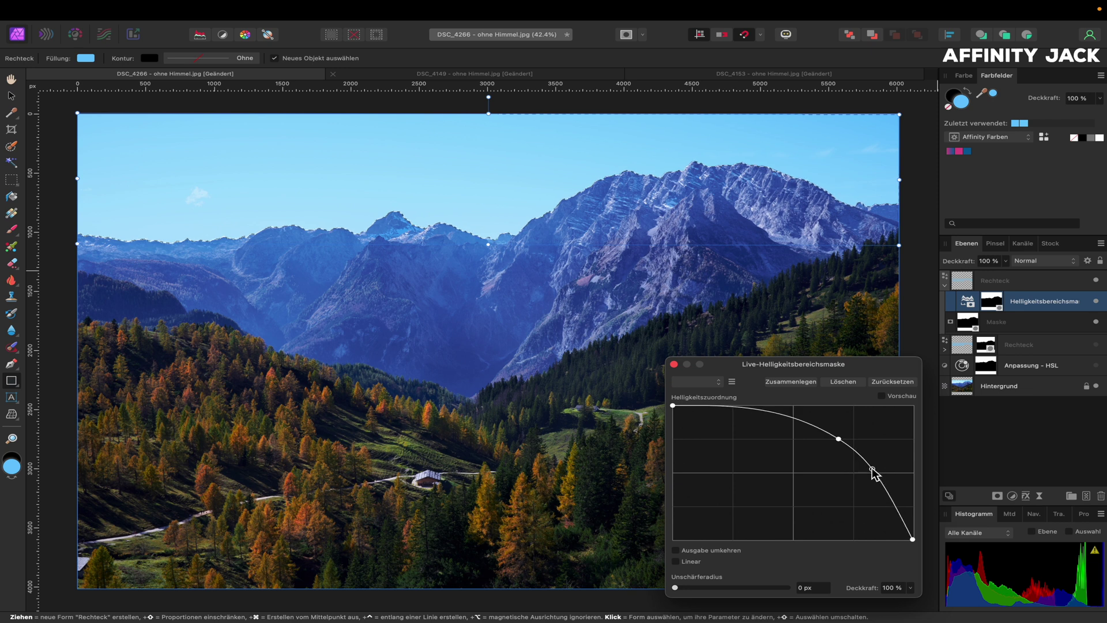
left_click(673, 364)
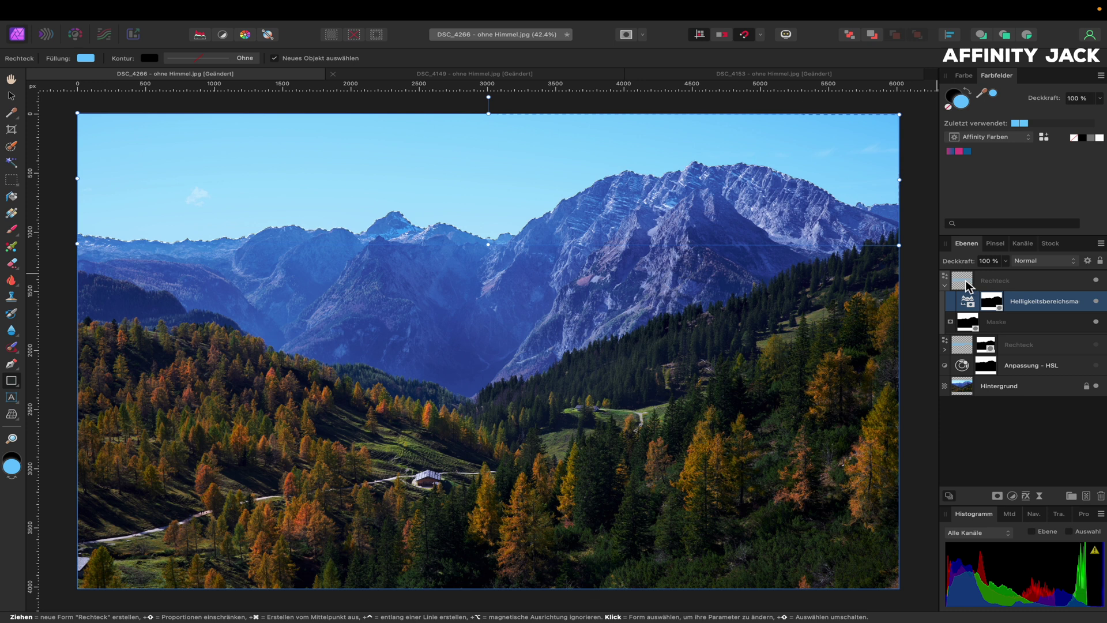
left_click(965, 280)
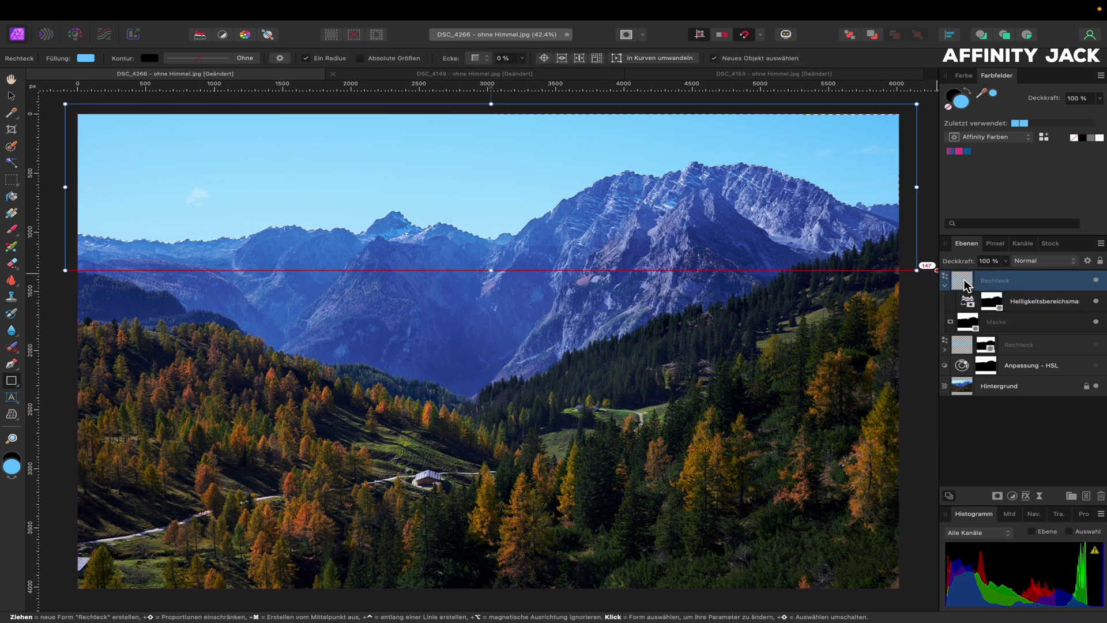
Step: Add a Belichtung adjustment set to -0,583
left_click(1013, 499)
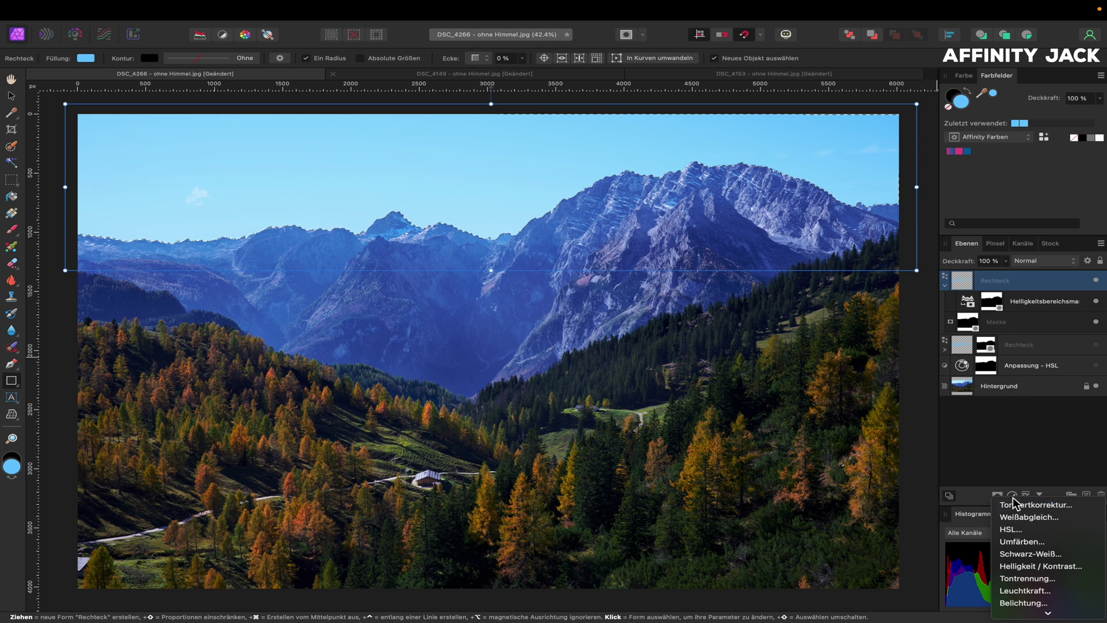
left_click(1022, 602)
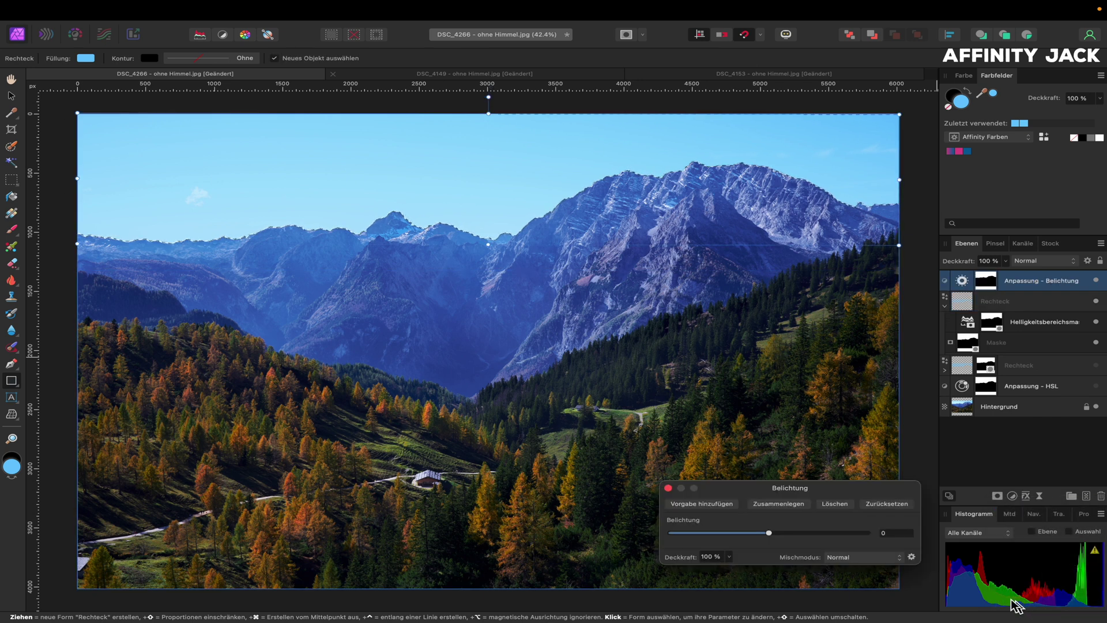
left_click_drag(769, 533, 760, 534)
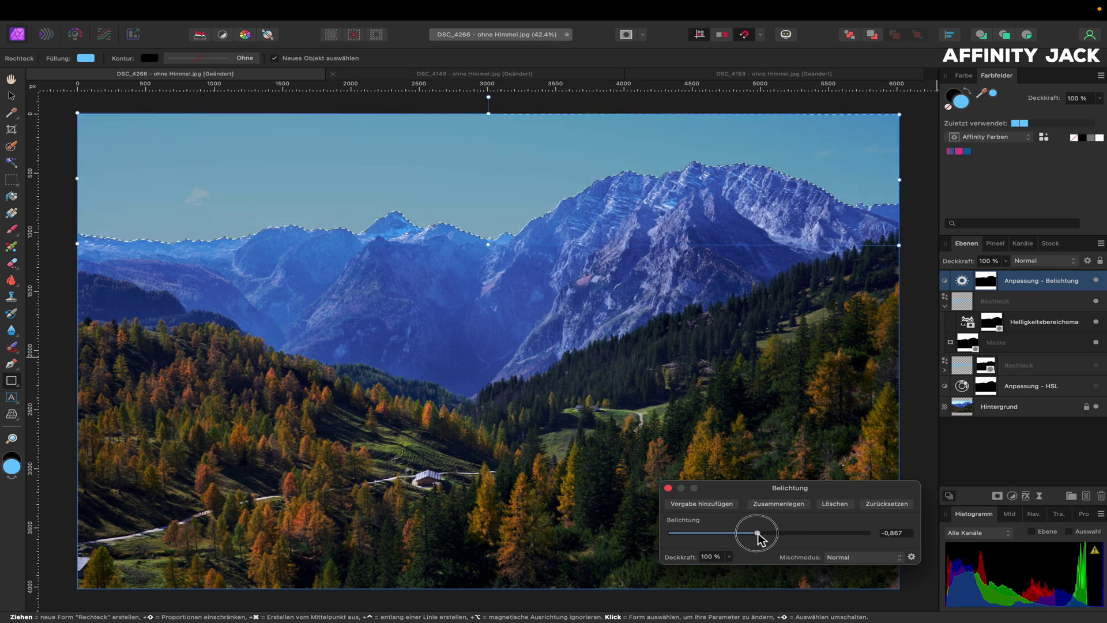
left_click_drag(760, 533, 763, 536)
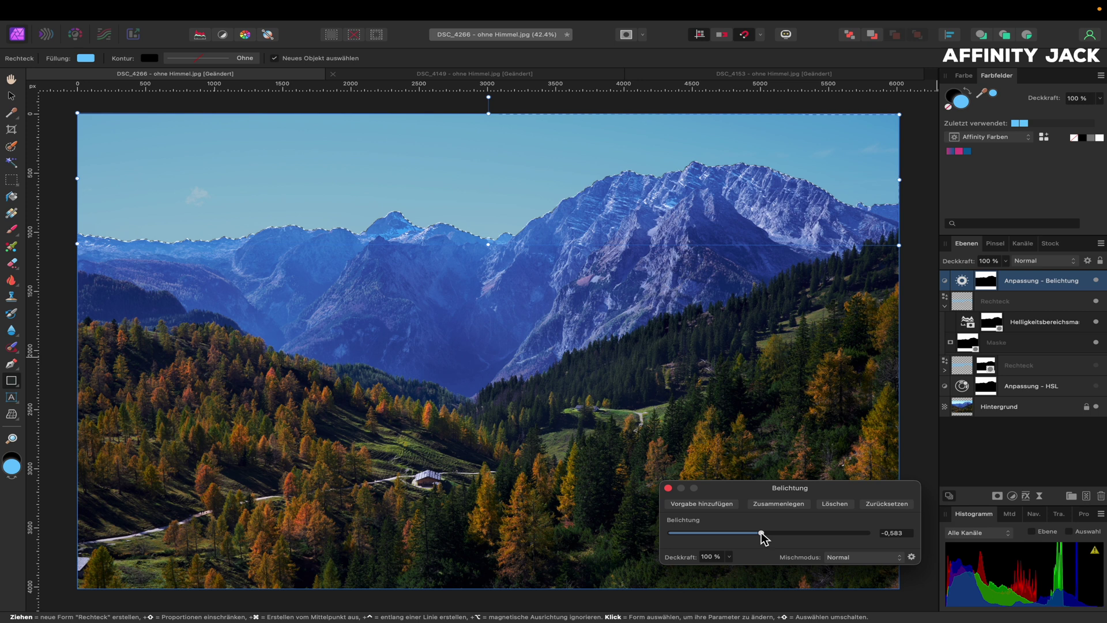
Step: Fade the exposure darkening in from the sky's top edge with a gradient
left_click(18, 214)
left_click_drag(439, 114, 439, 188)
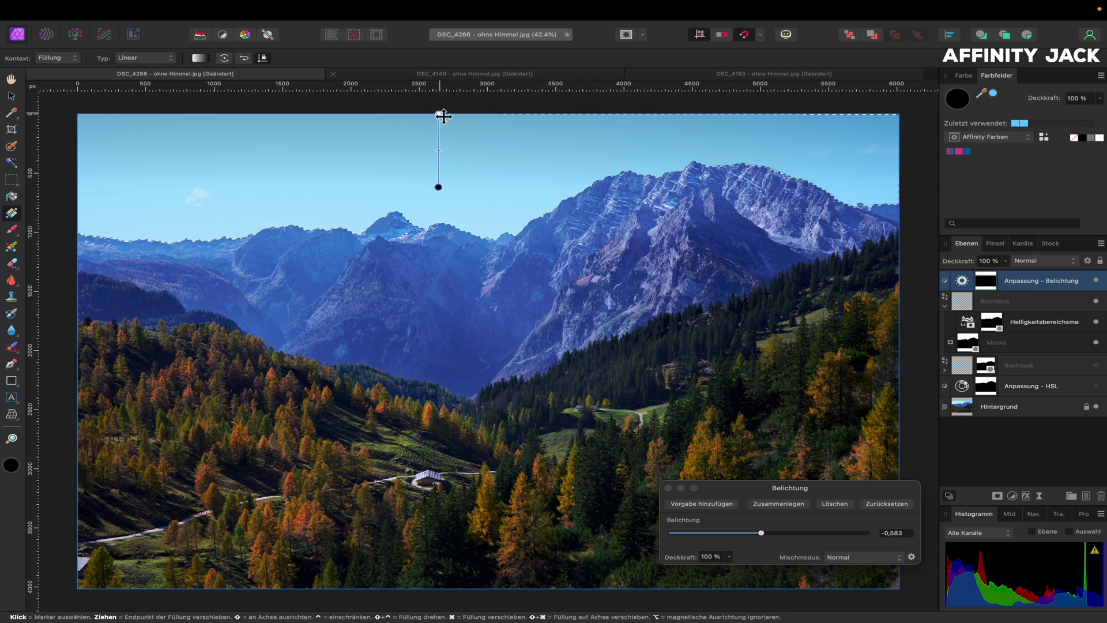
left_click(442, 152)
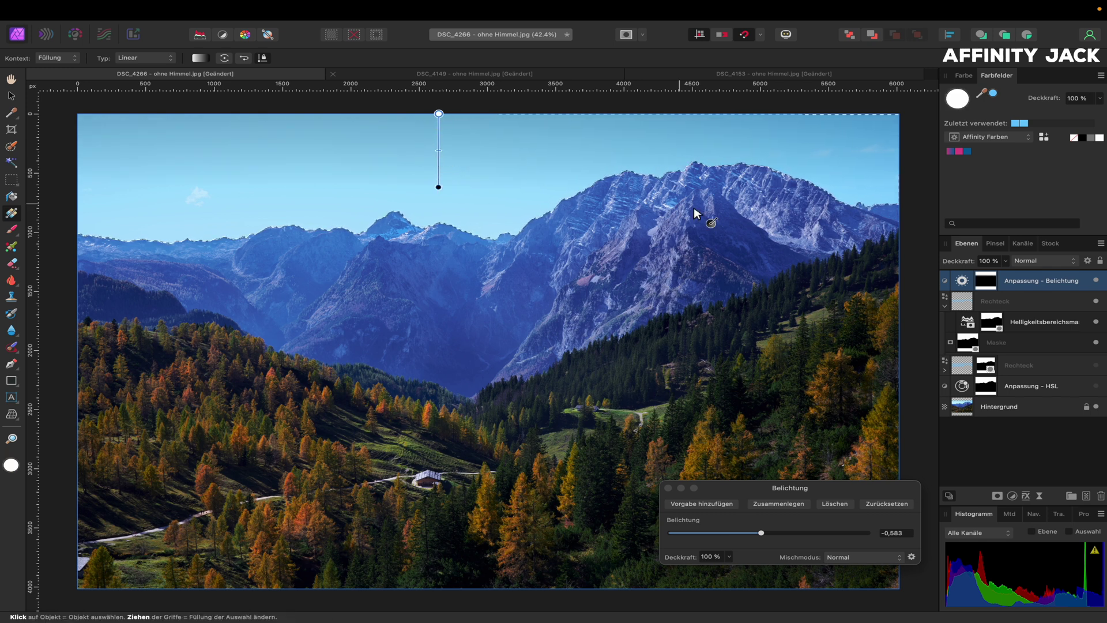
left_click(1096, 281)
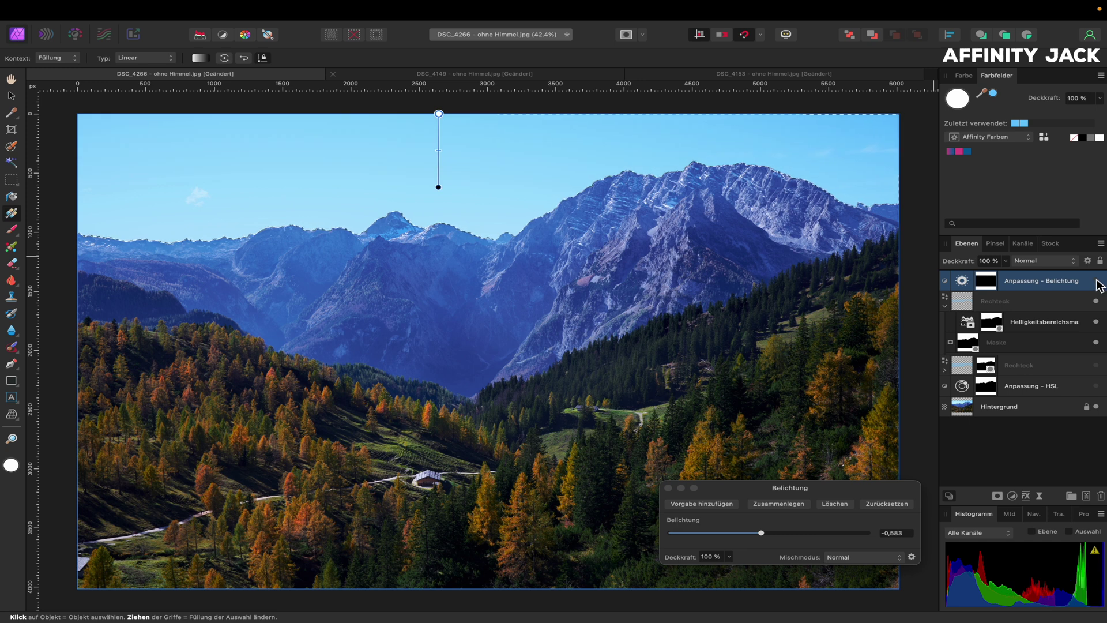
left_click(1096, 281)
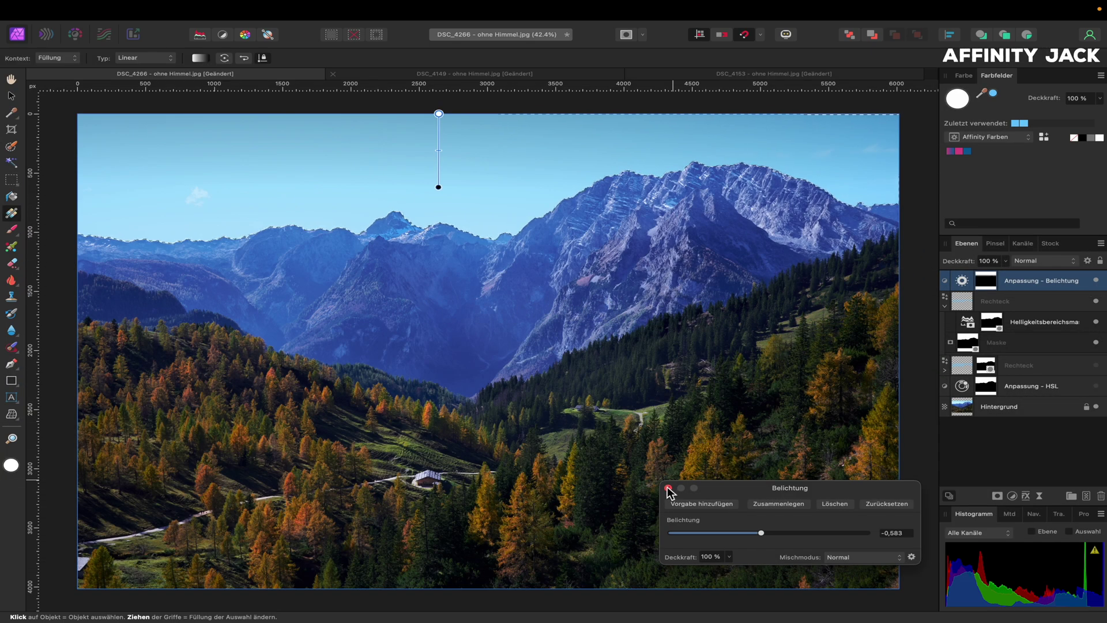
left_click(668, 488)
left_click(501, 75)
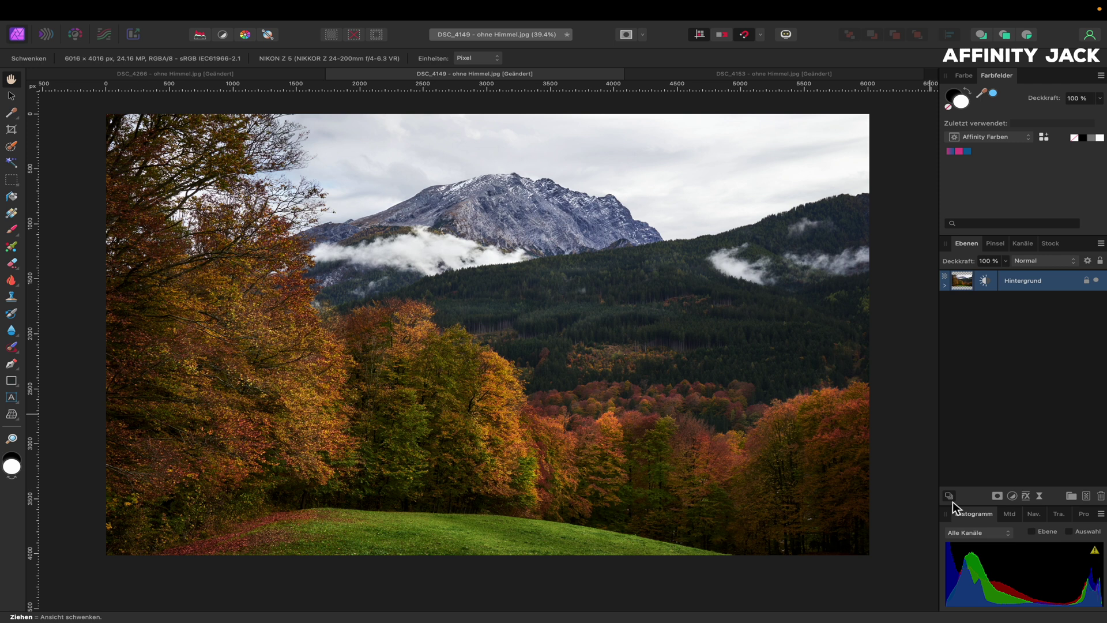
mouse_move(628, 6)
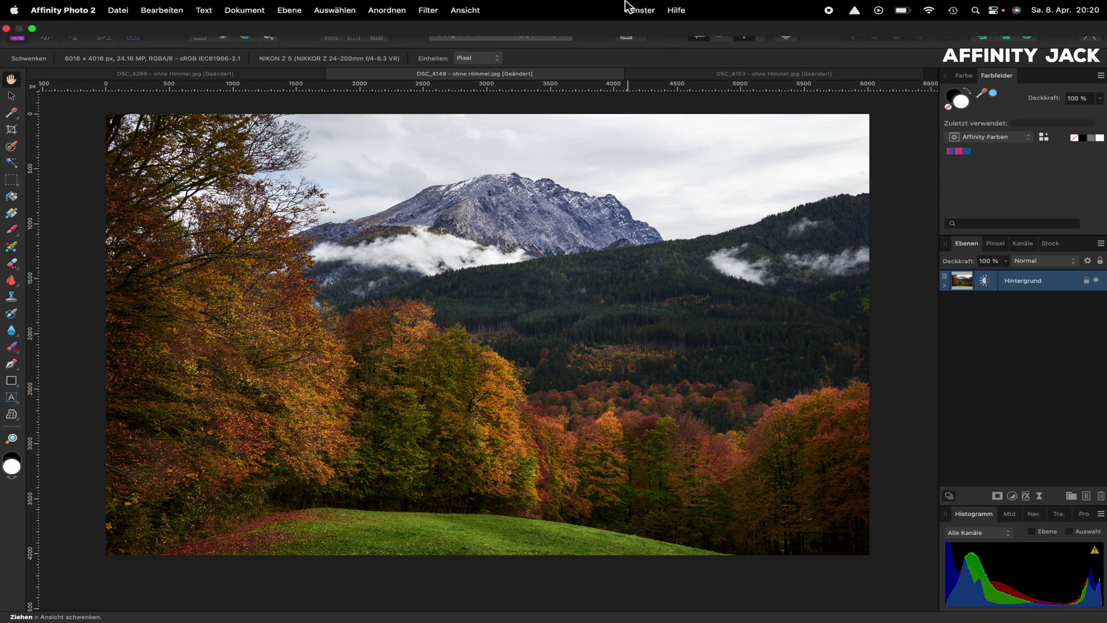
Step: Show the Info panel from the Fenster menu
left_click(644, 10)
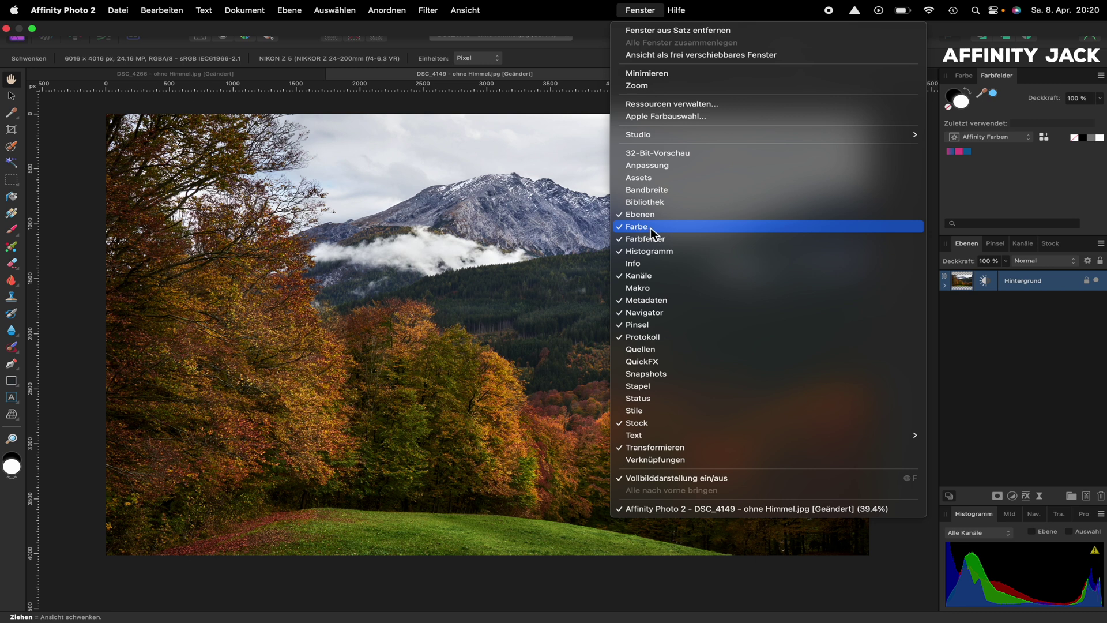
left_click(634, 264)
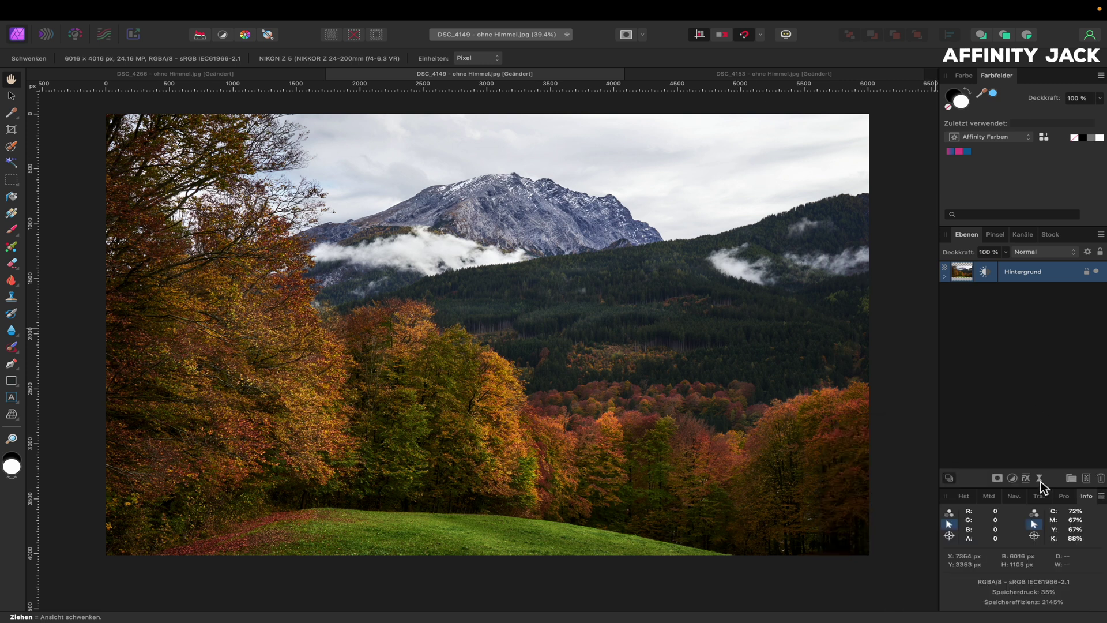
left_click(1040, 480)
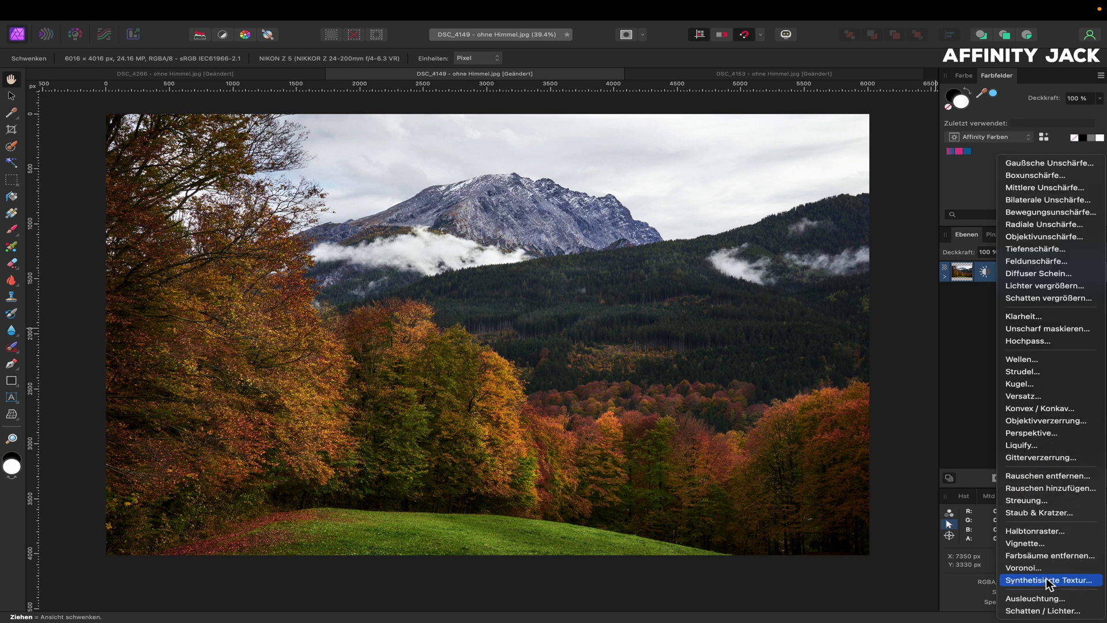
Step: Add a Schatten / Lichter live filter with Lichterstärke at -100 %
left_click(1044, 611)
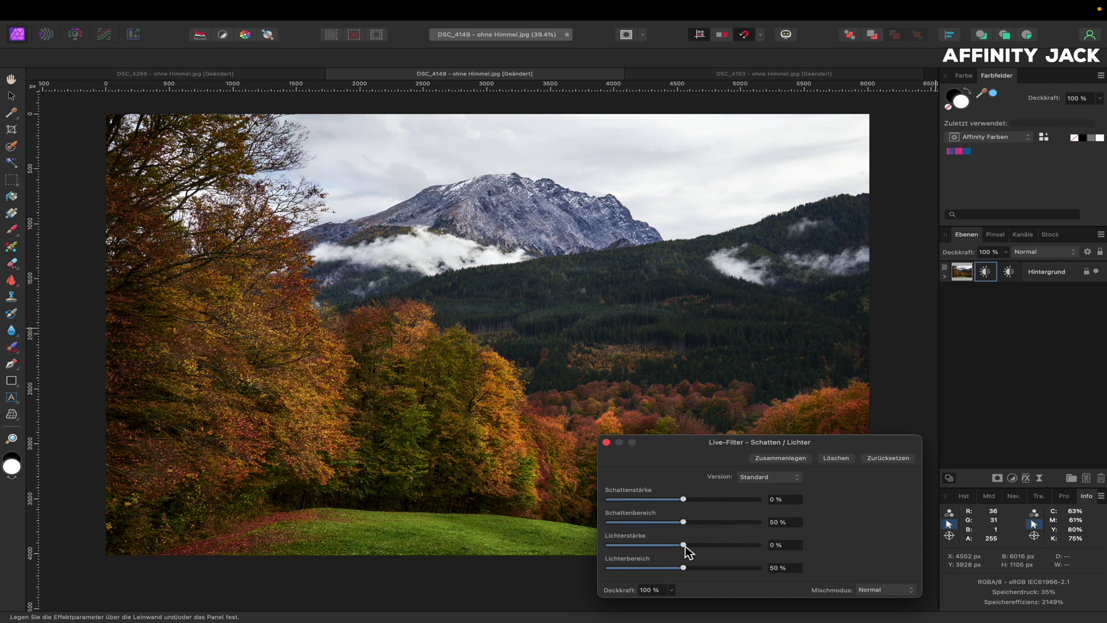
left_click_drag(684, 546, 589, 546)
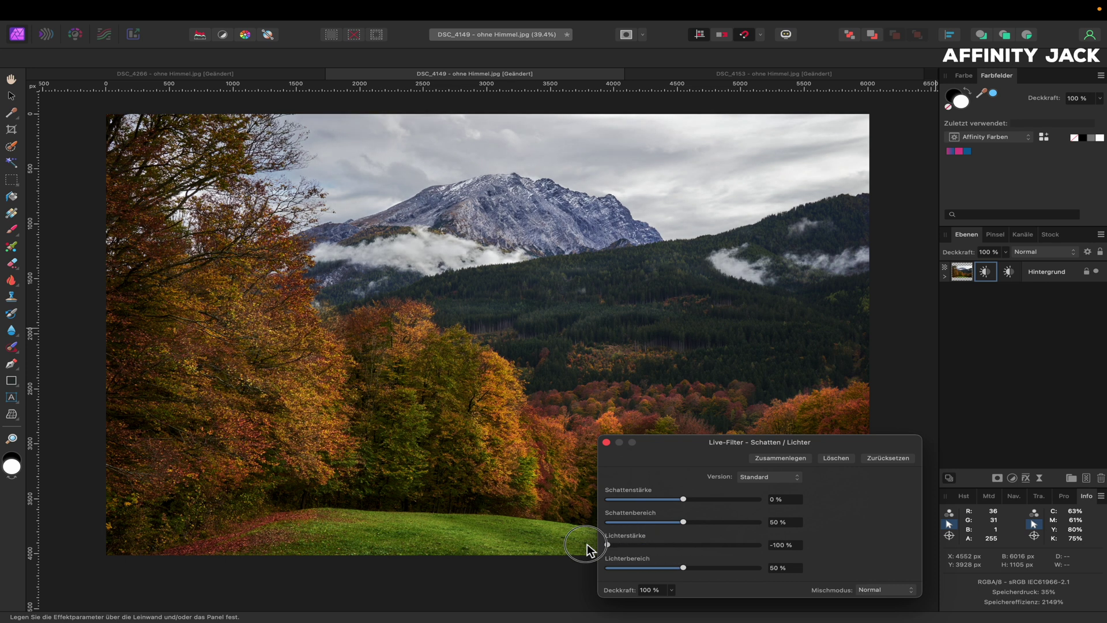
left_click_drag(607, 547, 688, 550)
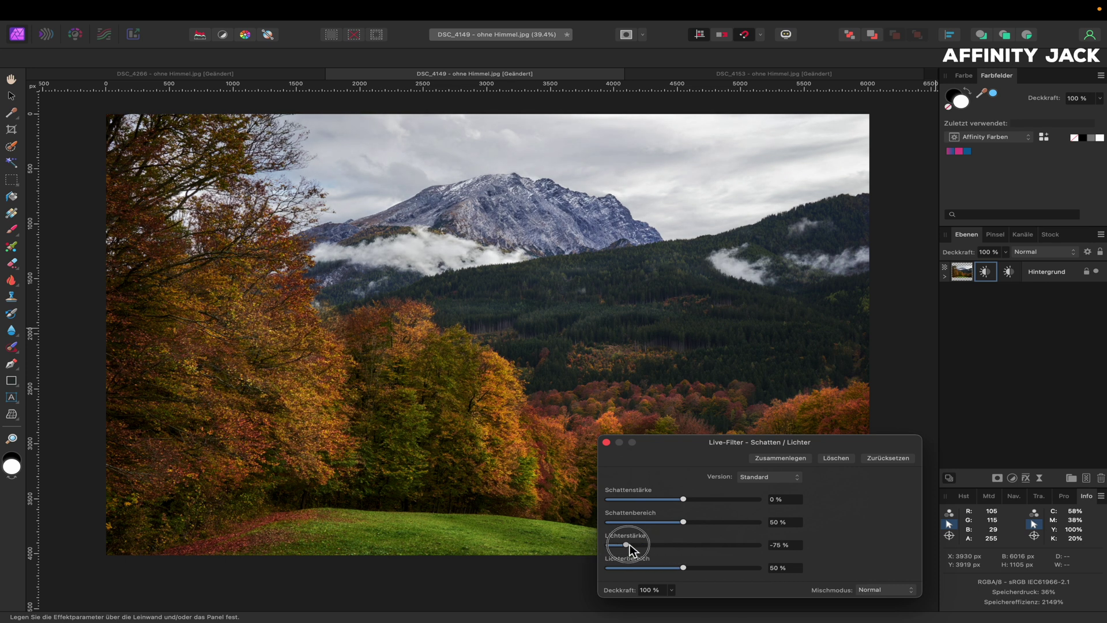
mouse_move(687, 546)
left_mouse_down()
mouse_move(769, 546)
mouse_move(685, 545)
left_mouse_up()
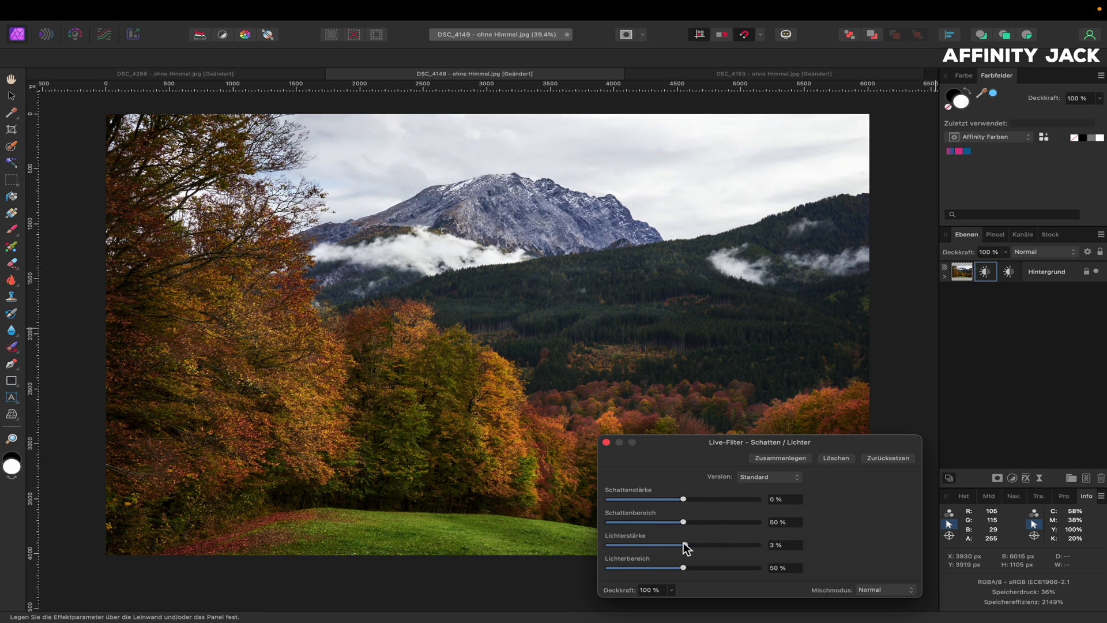
left_click_drag(684, 545, 604, 545)
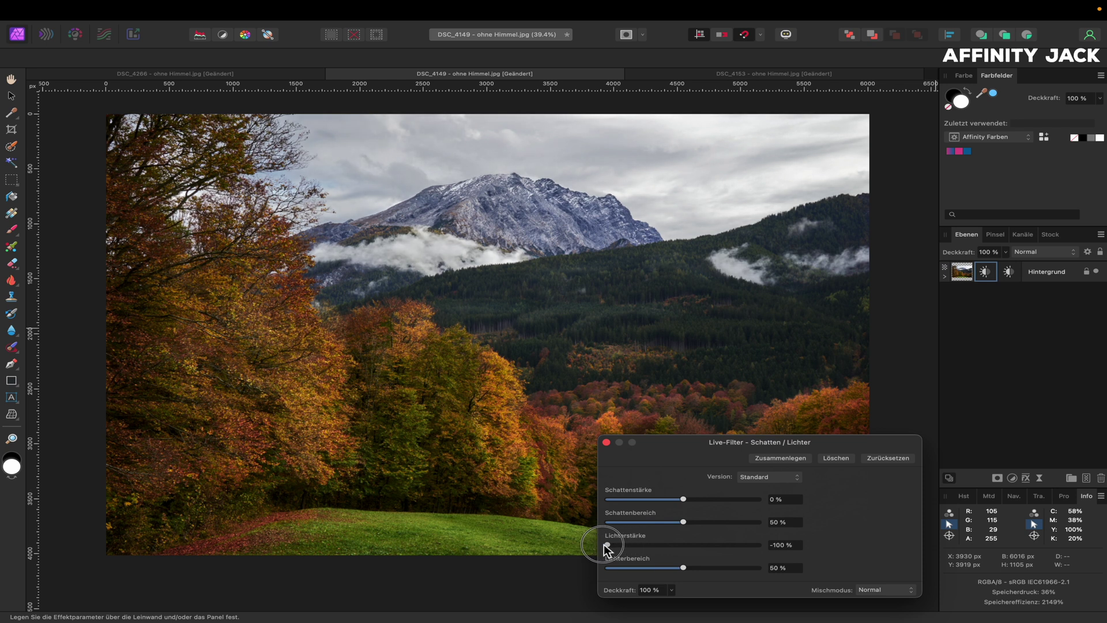
left_click_drag(597, 544, 597, 545)
left_click(606, 442)
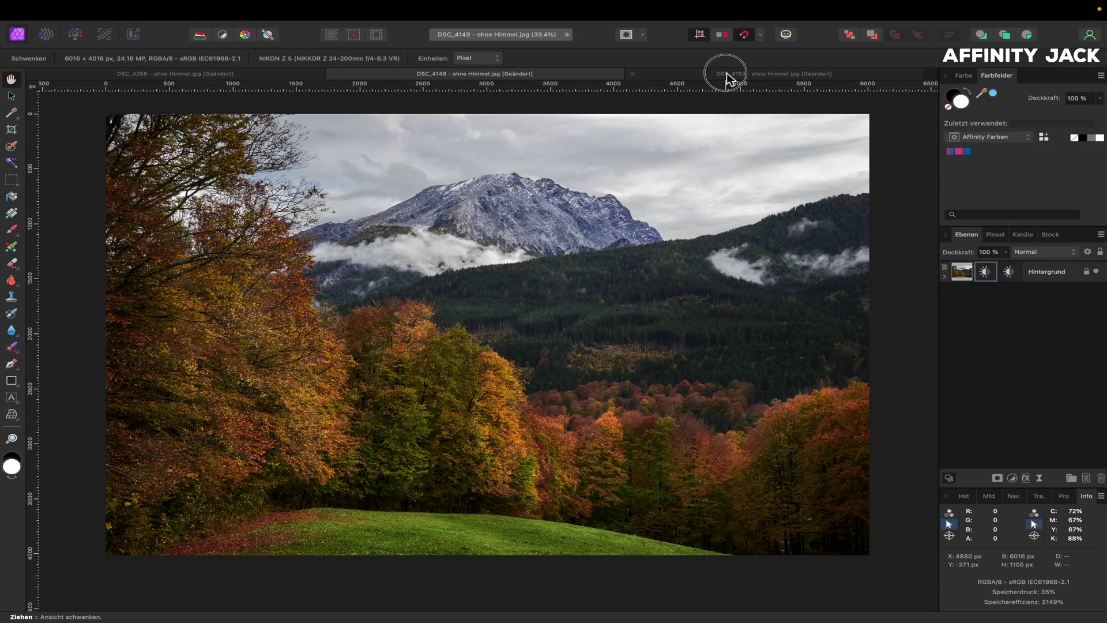
Step: Bring the 'DSC_4153 – ohne Himmel.jpg' document to the front
left_click(726, 73)
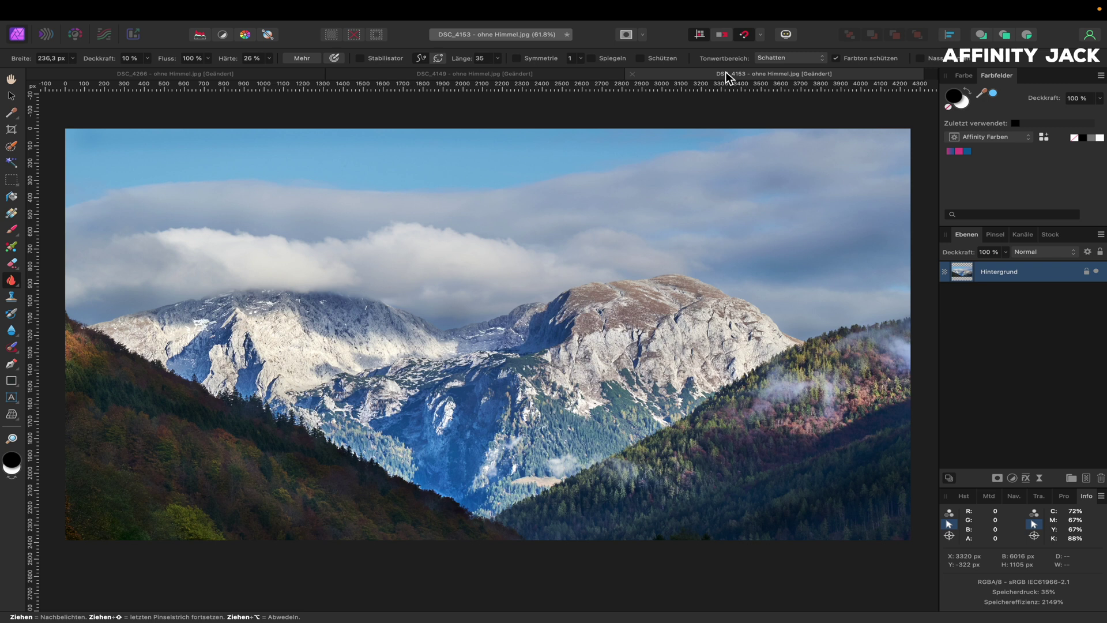
Step: Paint a sky selection along the ridge with a smaller Selection Brush and add a Tonwertkorrektur adjustment
left_click(11, 148)
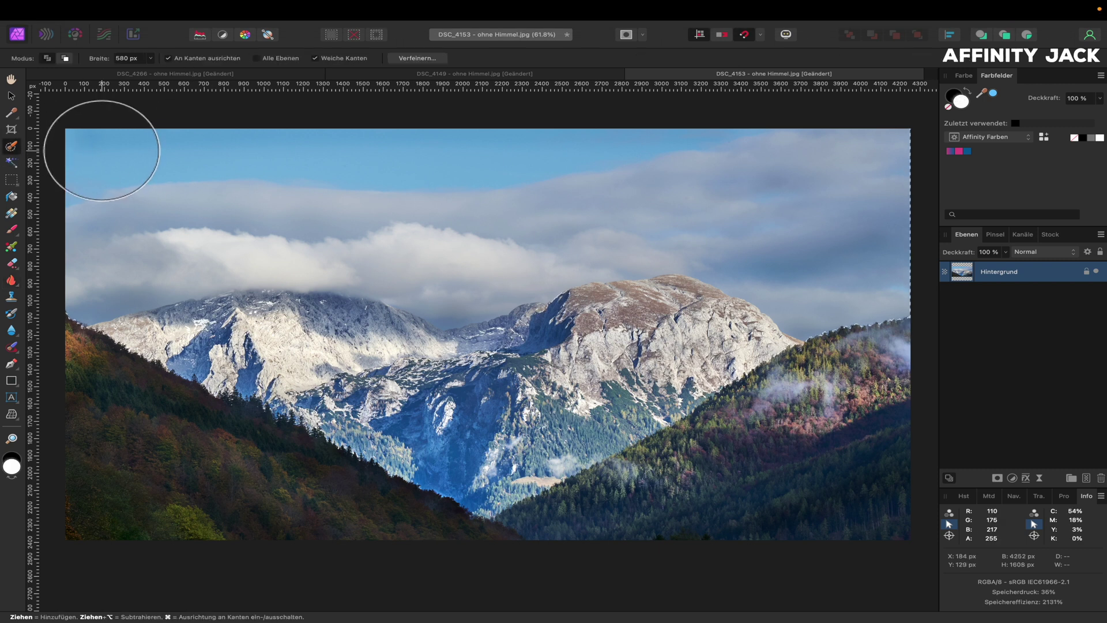
key("bracketleft")
key("bracketleft")
key("bracketleft")
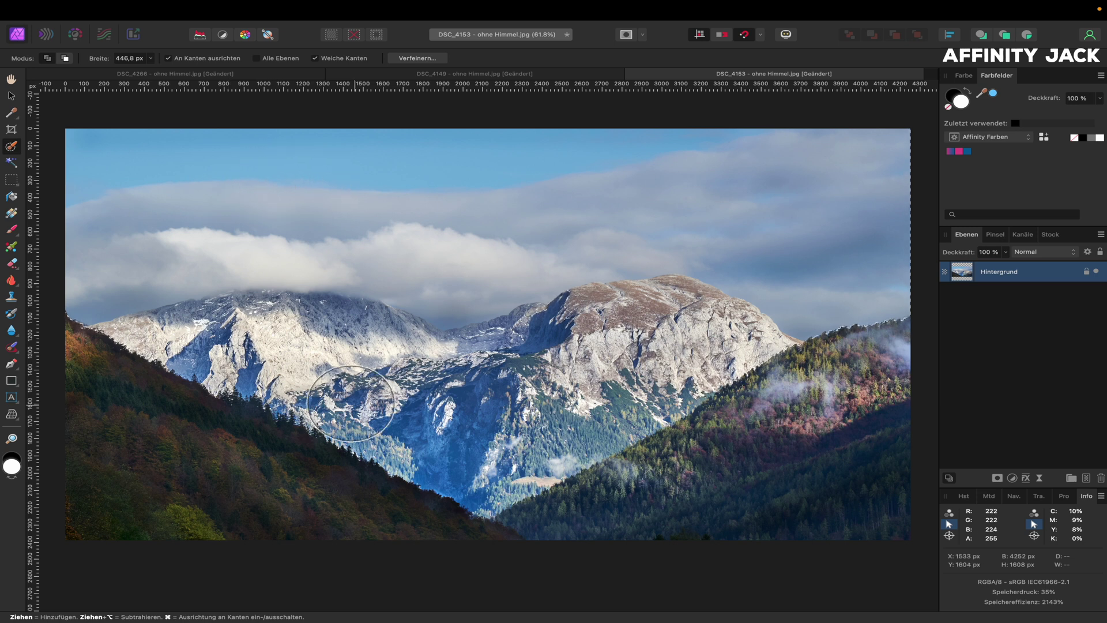
key("bracketleft")
key("bracketleft")
key("bracketleft")
key("bracketleft")
key("bracketleft")
key("bracketleft")
key("bracketleft")
key("bracketleft")
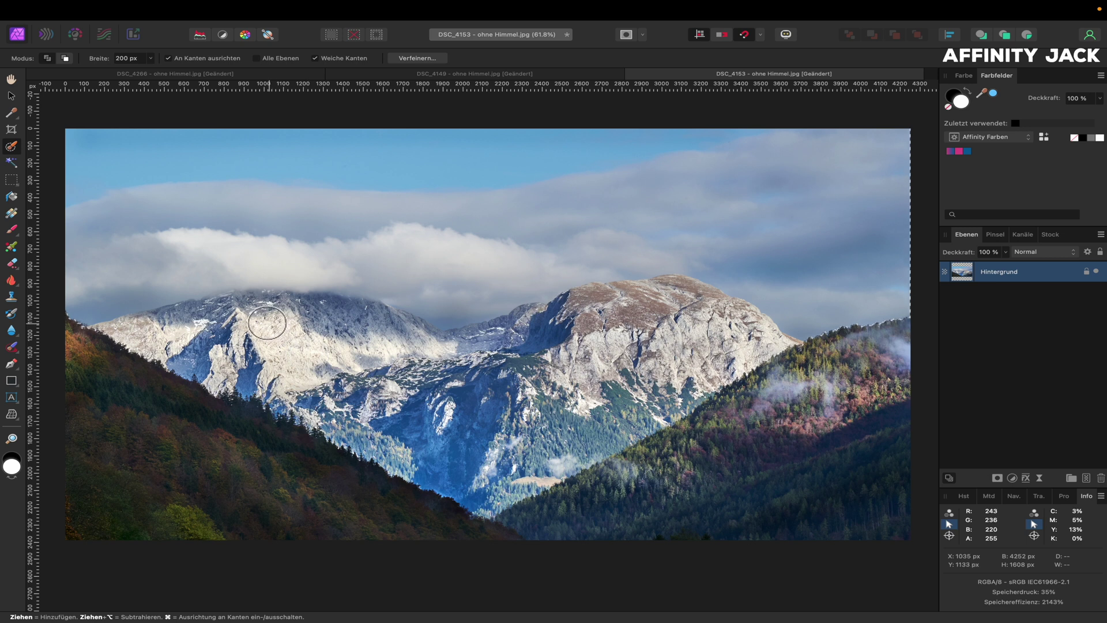
mouse_move(132, 338)
left_mouse_down()
mouse_move(336, 323)
mouse_move(525, 332)
mouse_move(677, 299)
mouse_move(758, 343)
left_mouse_up()
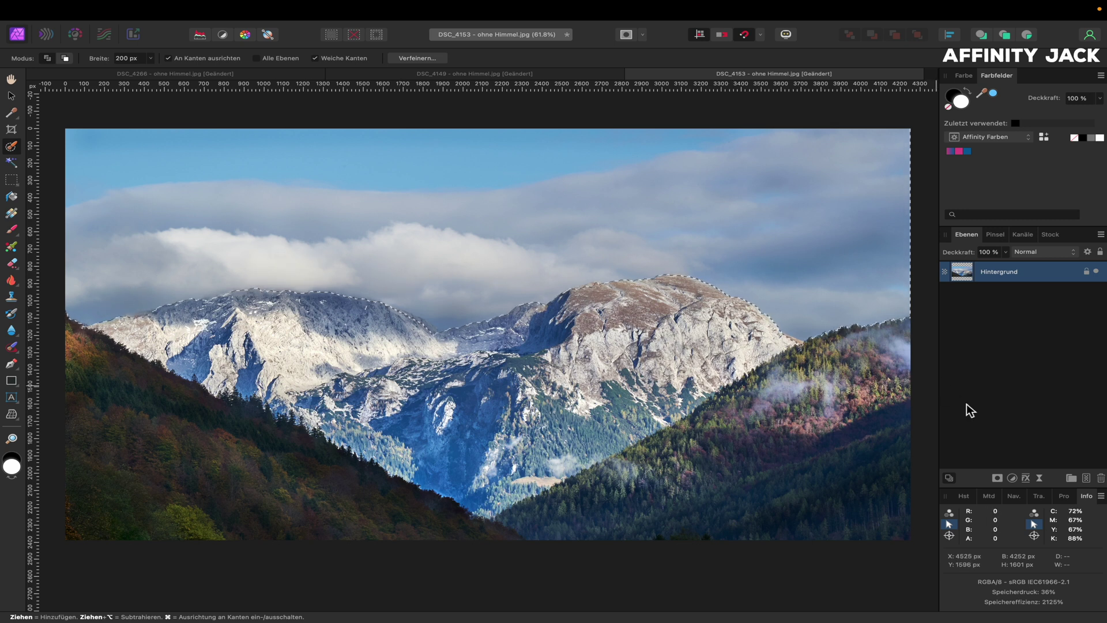
left_click(1014, 478)
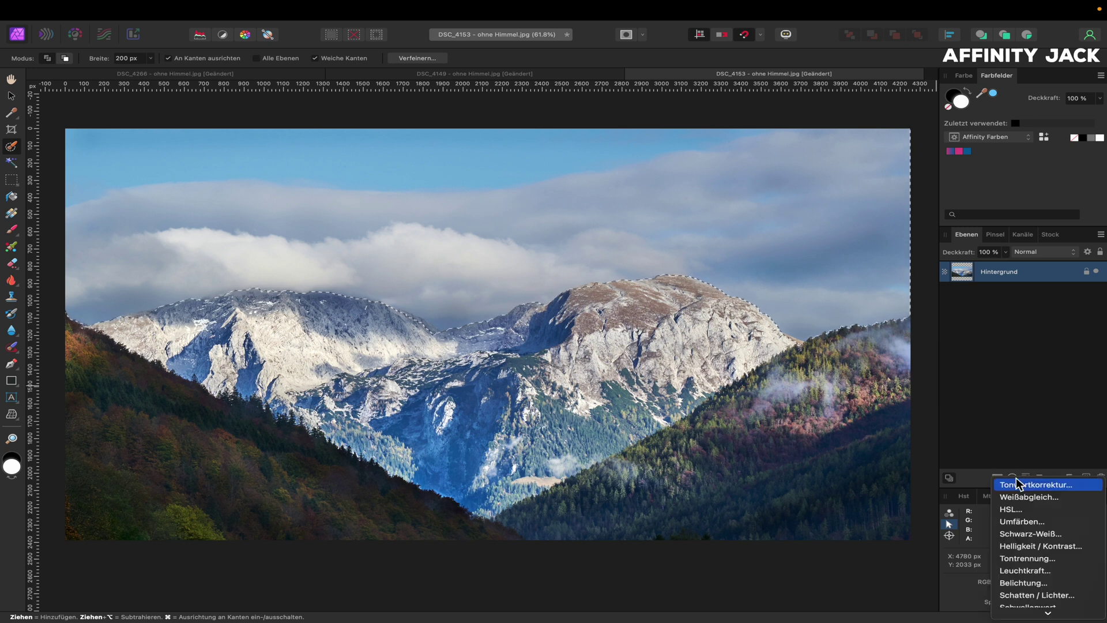
left_click(1017, 486)
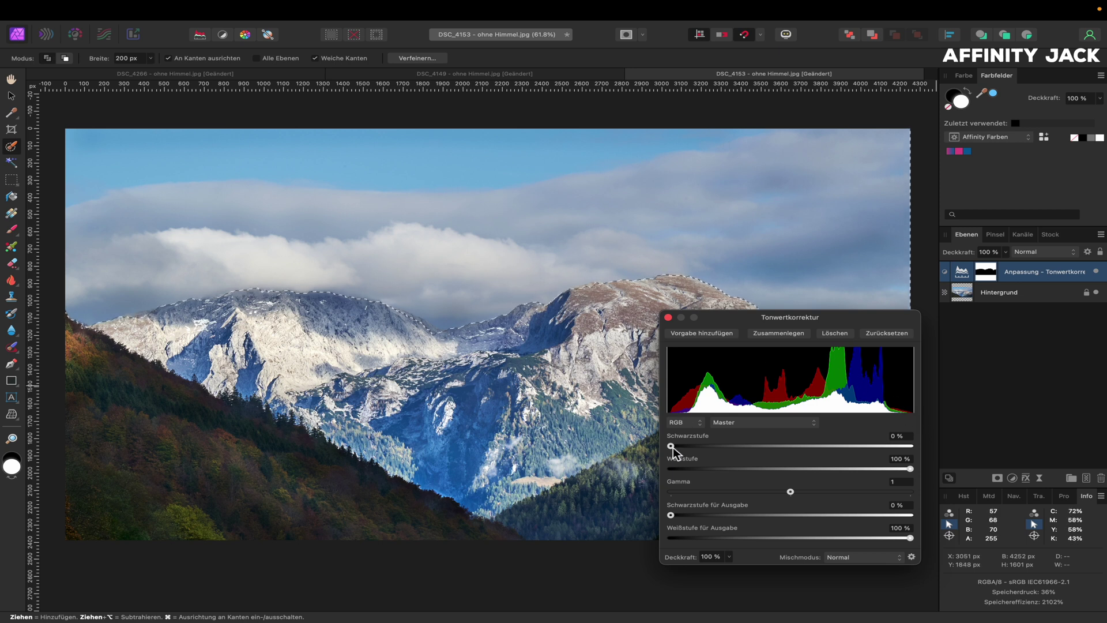
Step: Set the sky's Tonwertkorrektur black level (Schwarzstufe) to 27 % to deepen the clouds
left_click_drag(670, 446, 720, 446)
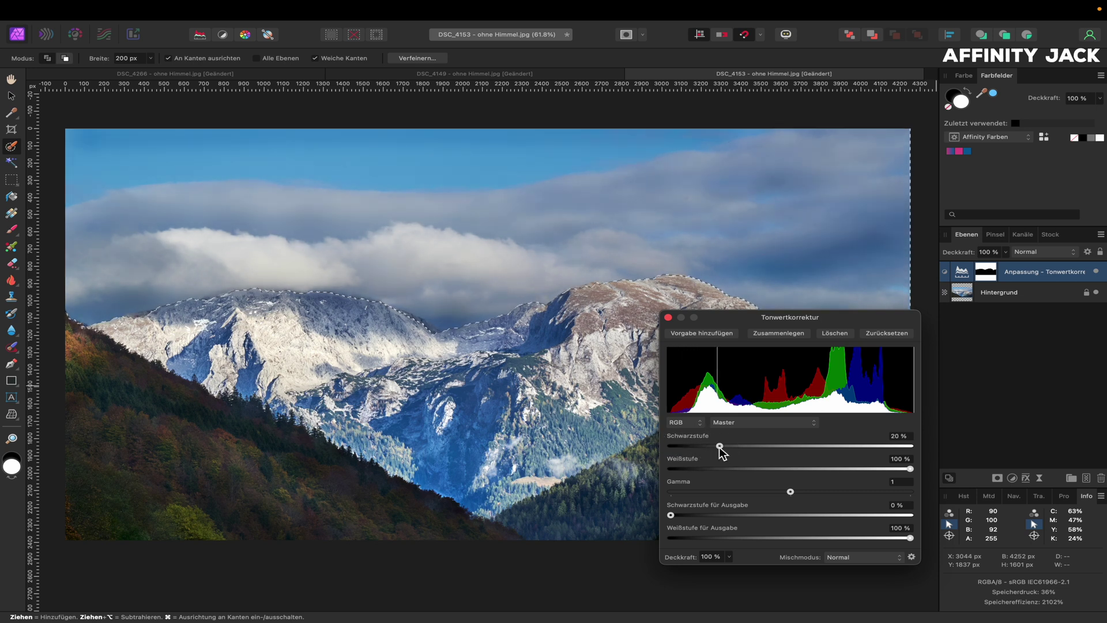
left_click_drag(720, 446, 657, 447)
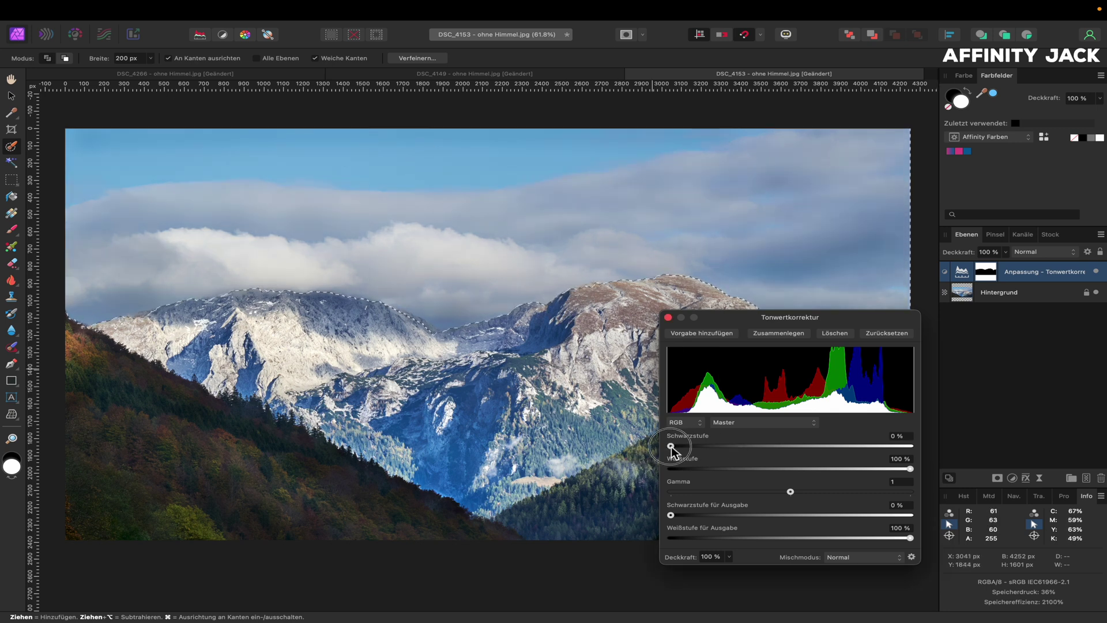
left_click_drag(672, 447, 679, 446)
left_click_drag(679, 446, 722, 446)
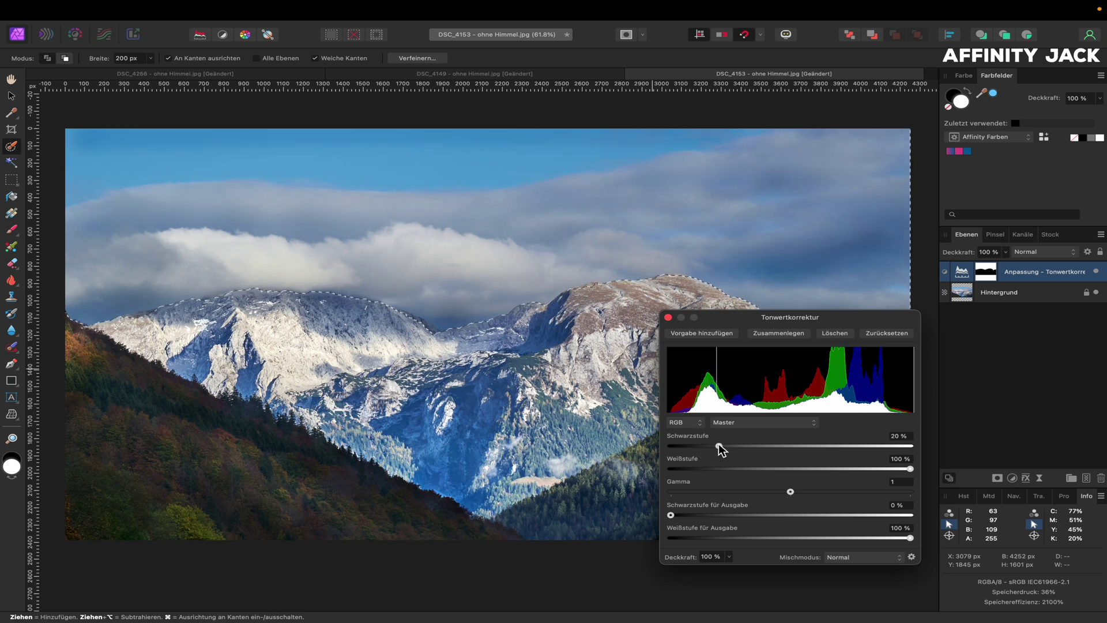
left_click_drag(722, 446, 730, 446)
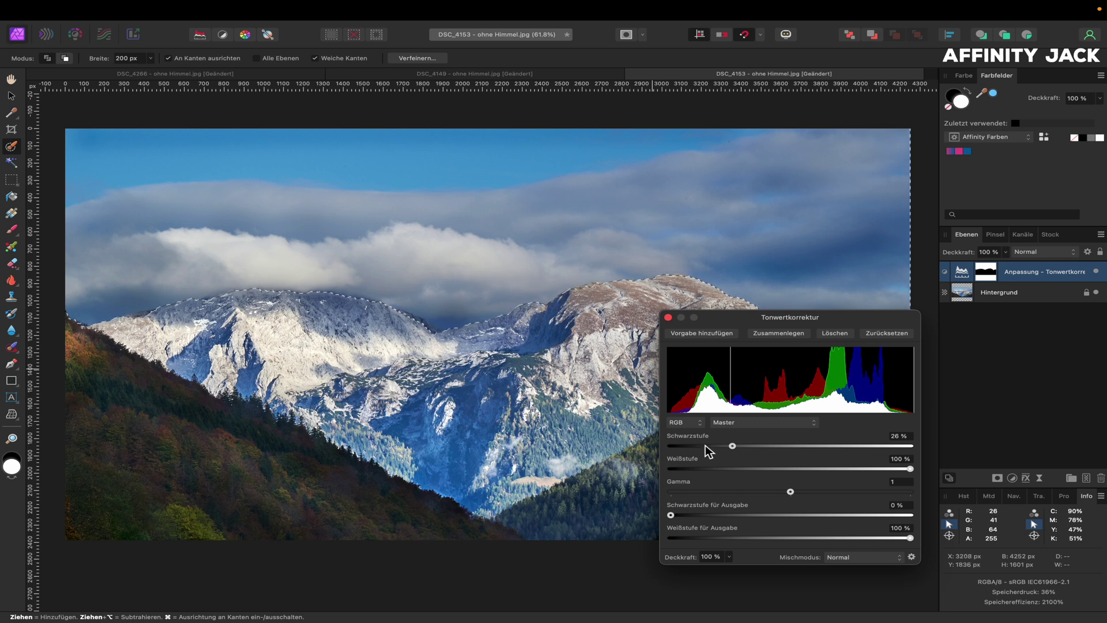
left_click_drag(732, 447, 736, 446)
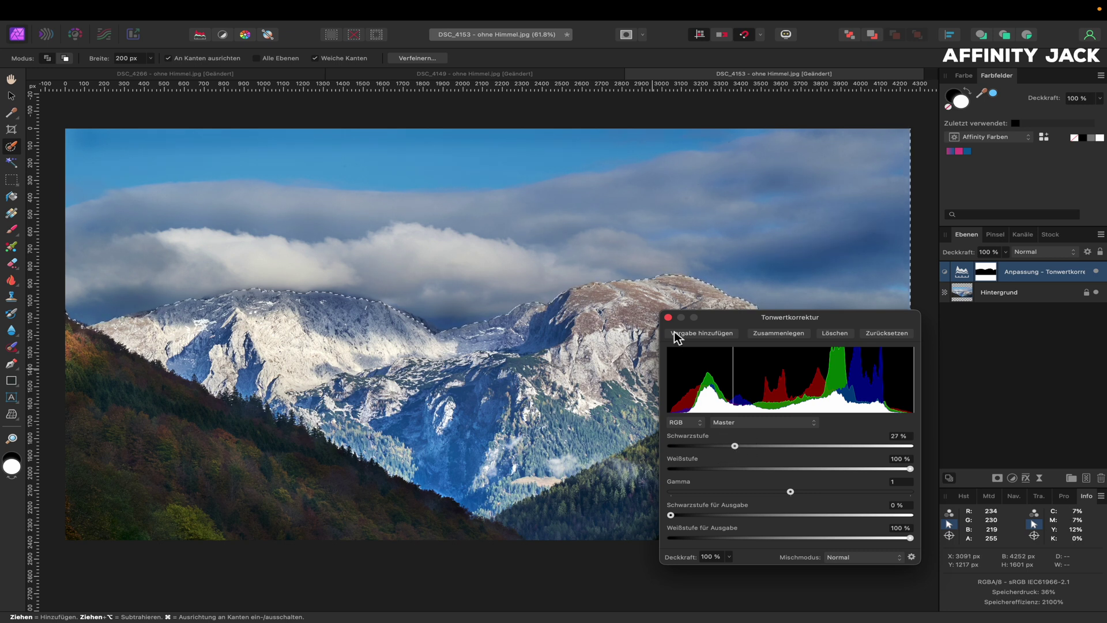
left_click(668, 317)
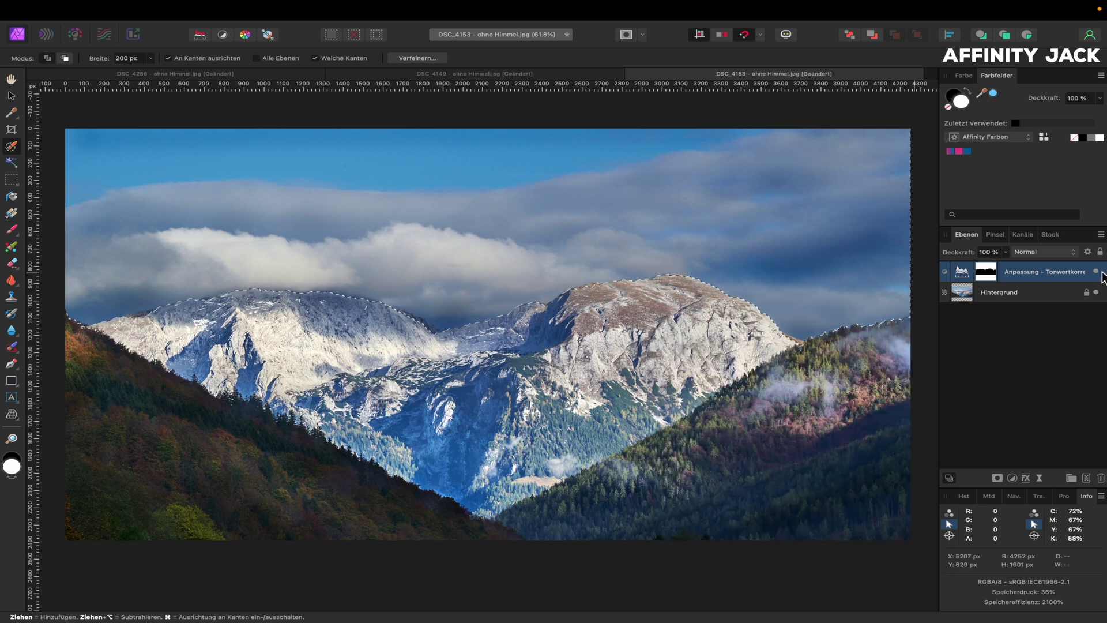
Step: Toggle the Tonwertkorrektur layer's visibility to compare the sky before and after
left_click(1098, 271)
left_click(1098, 271)
left_click(1098, 271)
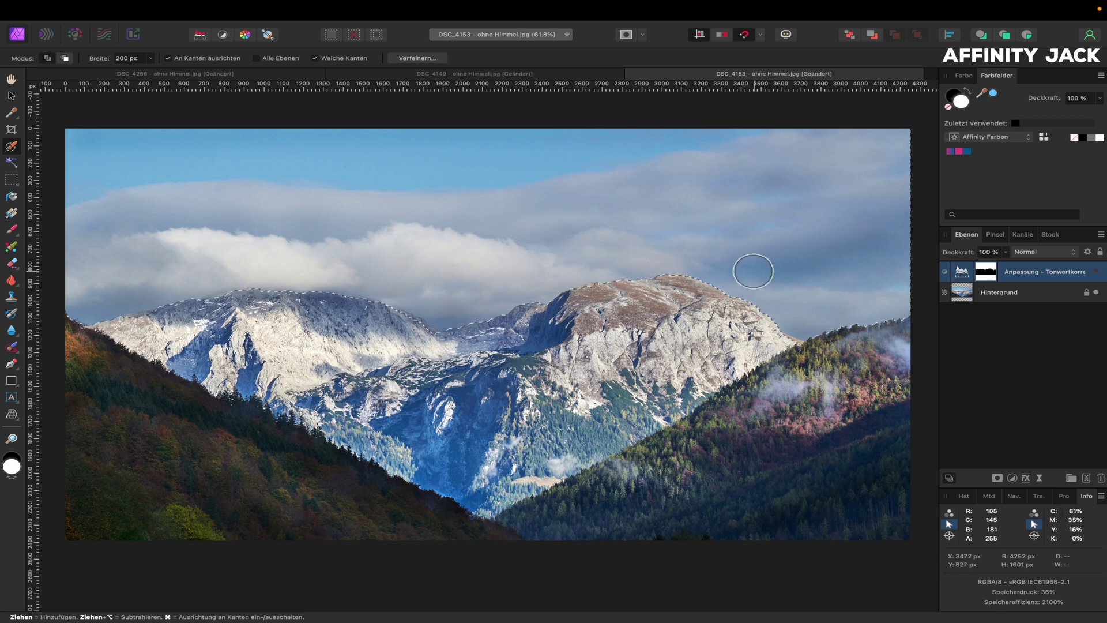
Step: Shrink the brush to about 74 px and add a Gradationskurven adjustment over the sky
mouse_move(367, 325)
left_mouse_down()
mouse_move(346, 325)
mouse_move(387, 322)
left_mouse_up()
scroll(413, 330, "up", 5)
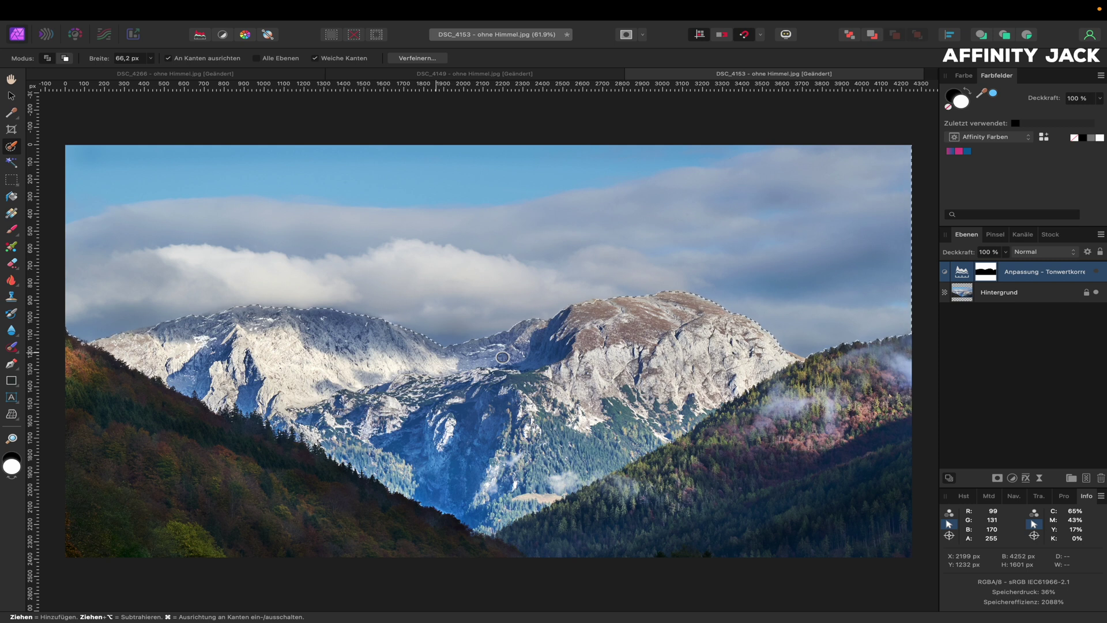
left_click(1013, 477)
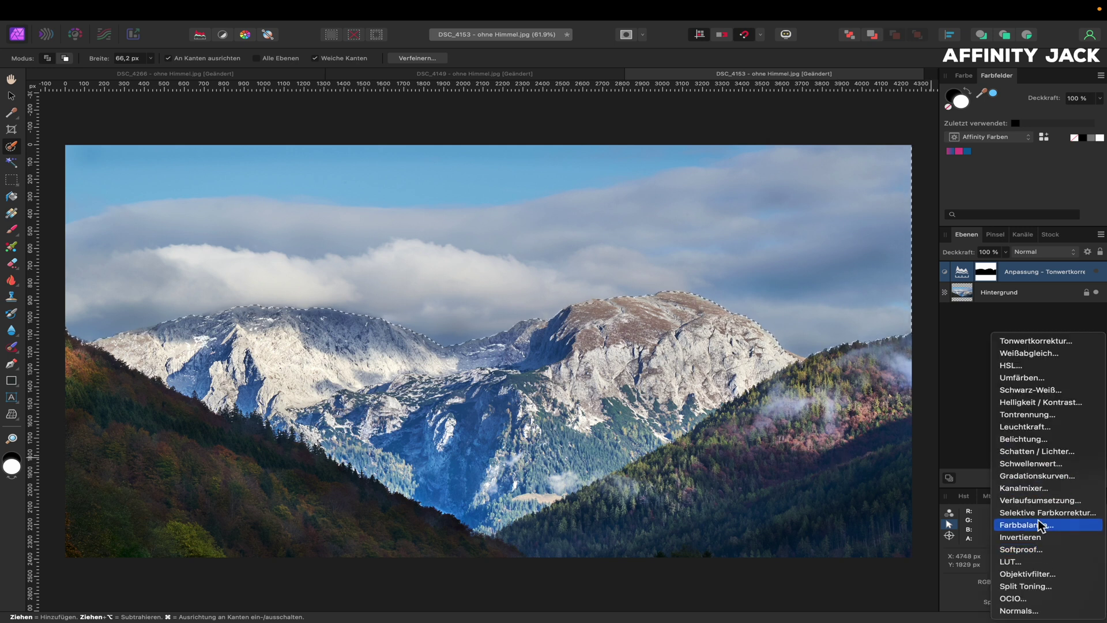
left_click(1032, 476)
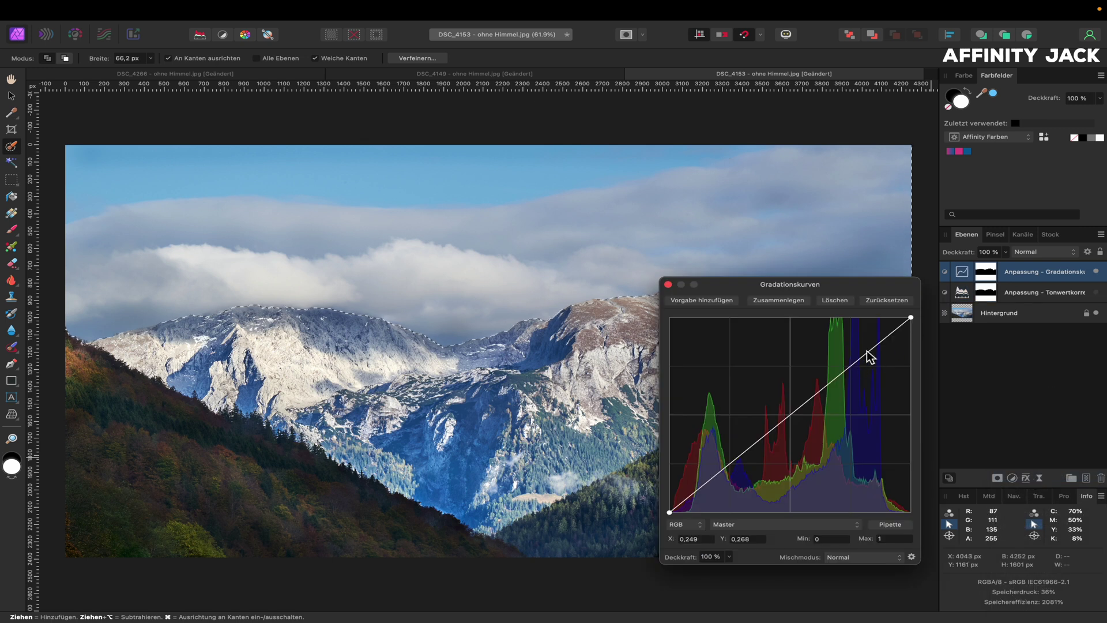
Step: Add highlight, midtone and shadow points to the curve, pulling them down into a darkening S-curve
left_click(851, 366)
left_click(791, 414)
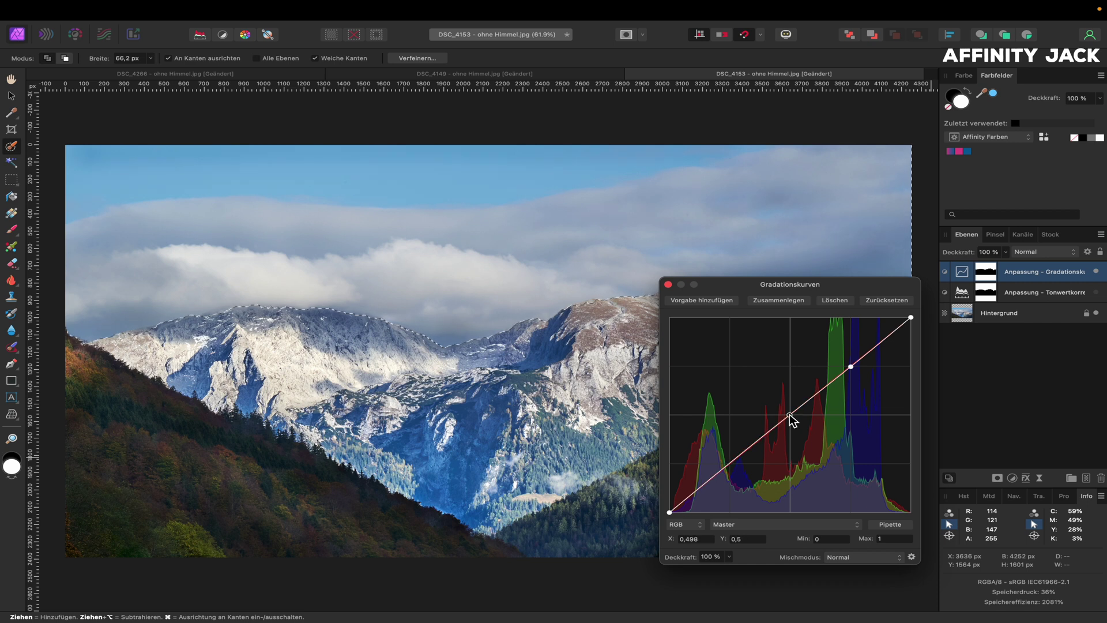
left_click(730, 462)
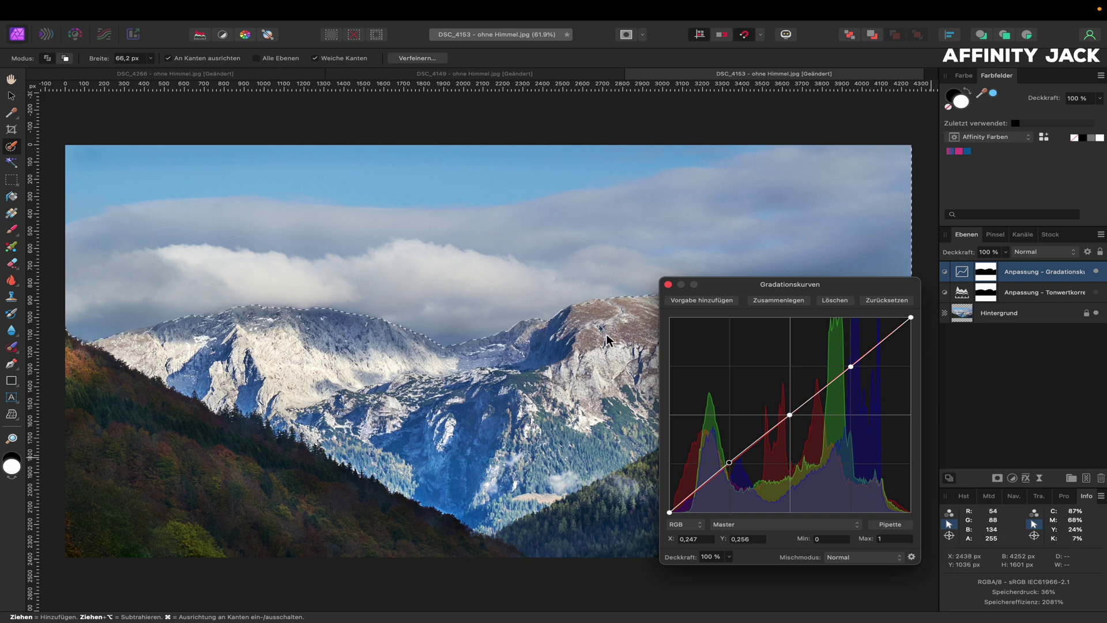
left_click(791, 416)
left_click_drag(791, 416, 792, 442)
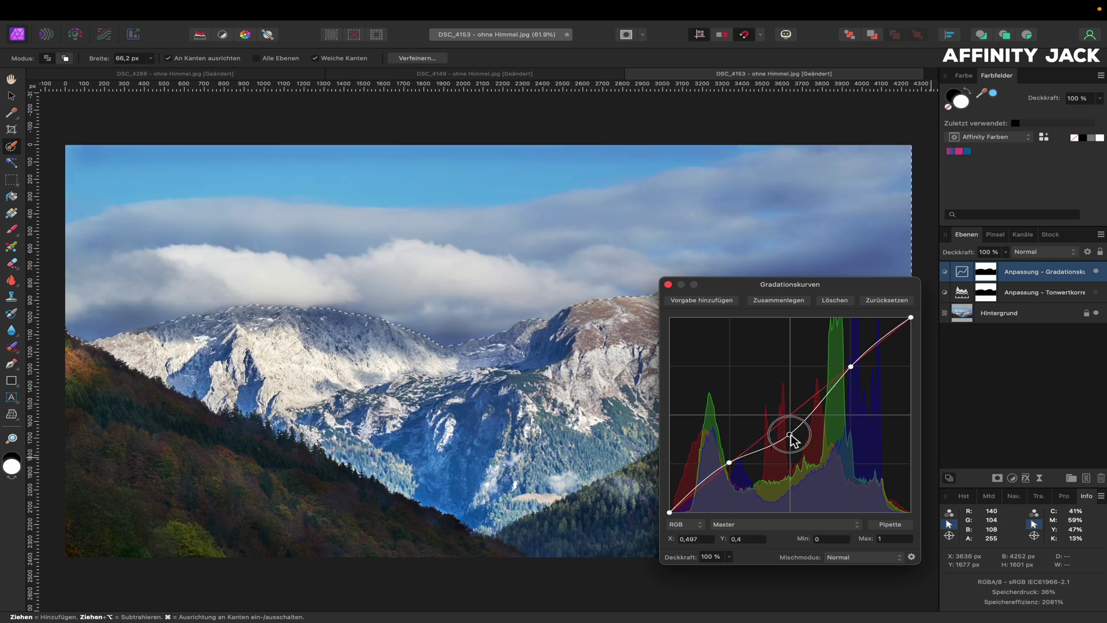
left_click_drag(730, 463, 729, 473)
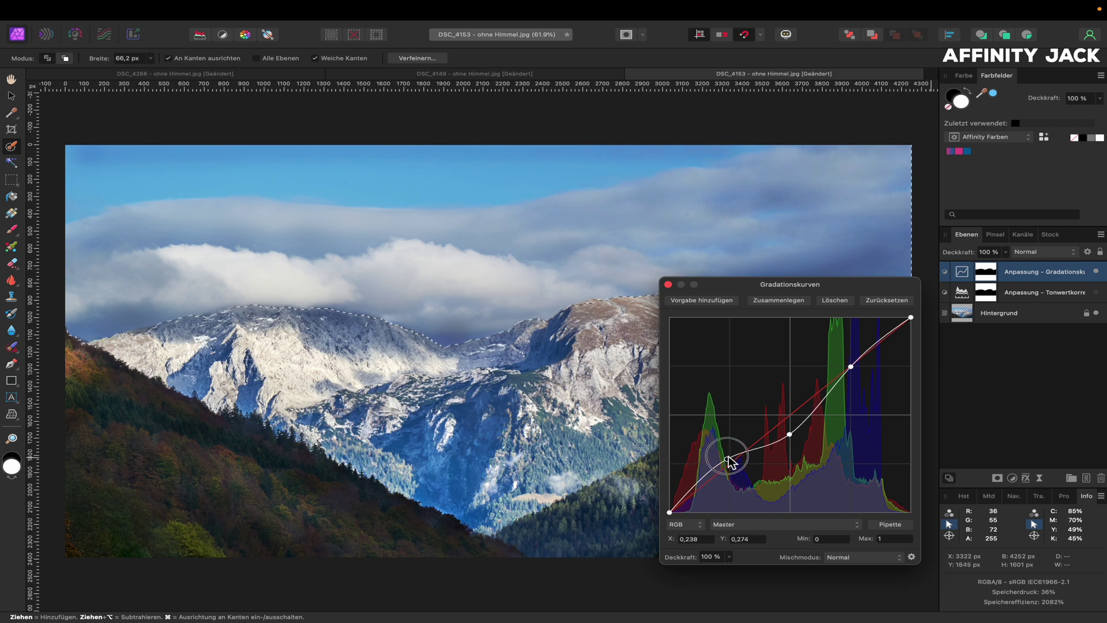
left_click(790, 434)
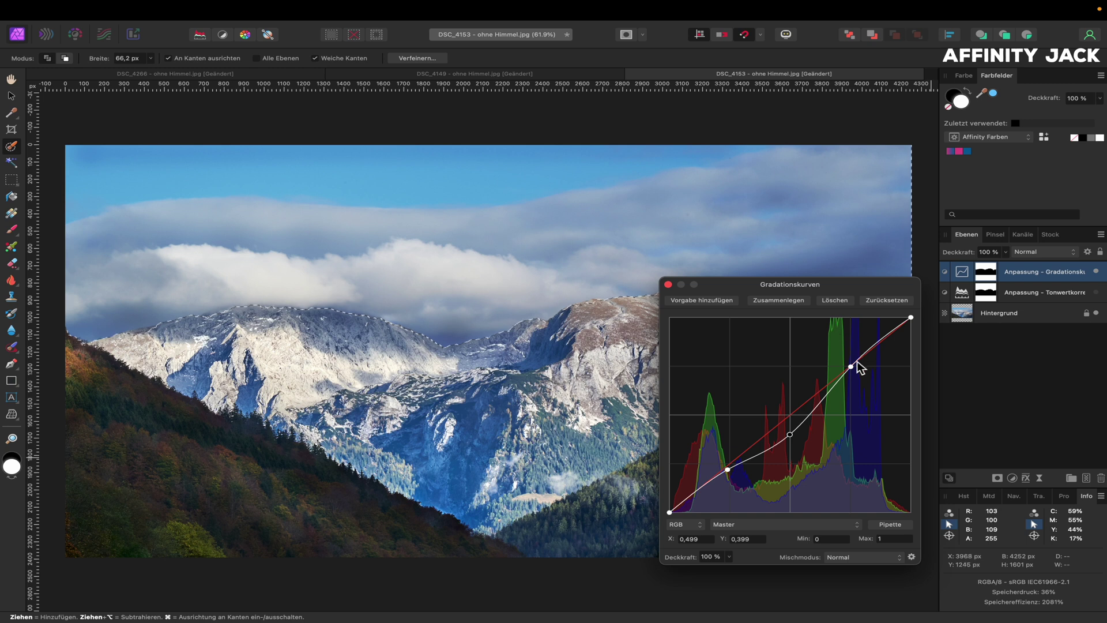
left_click_drag(852, 367, 853, 370)
left_click(668, 284)
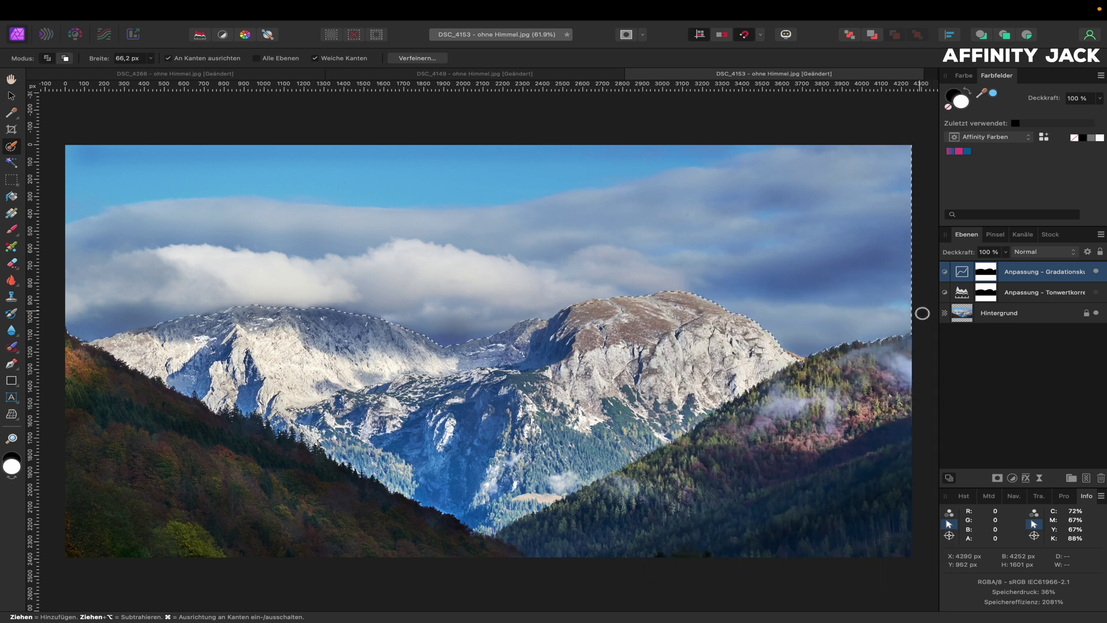
Step: Compare the sky with and without the Gradationskurven layer, then clear the ridge selection
left_click(1098, 272)
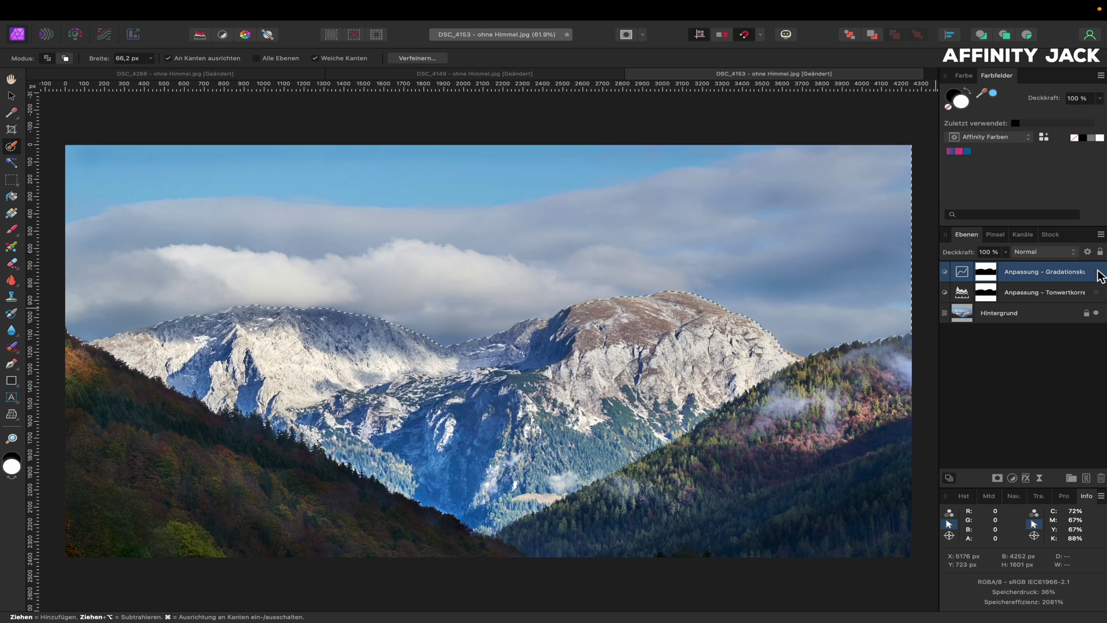
left_click(1098, 272)
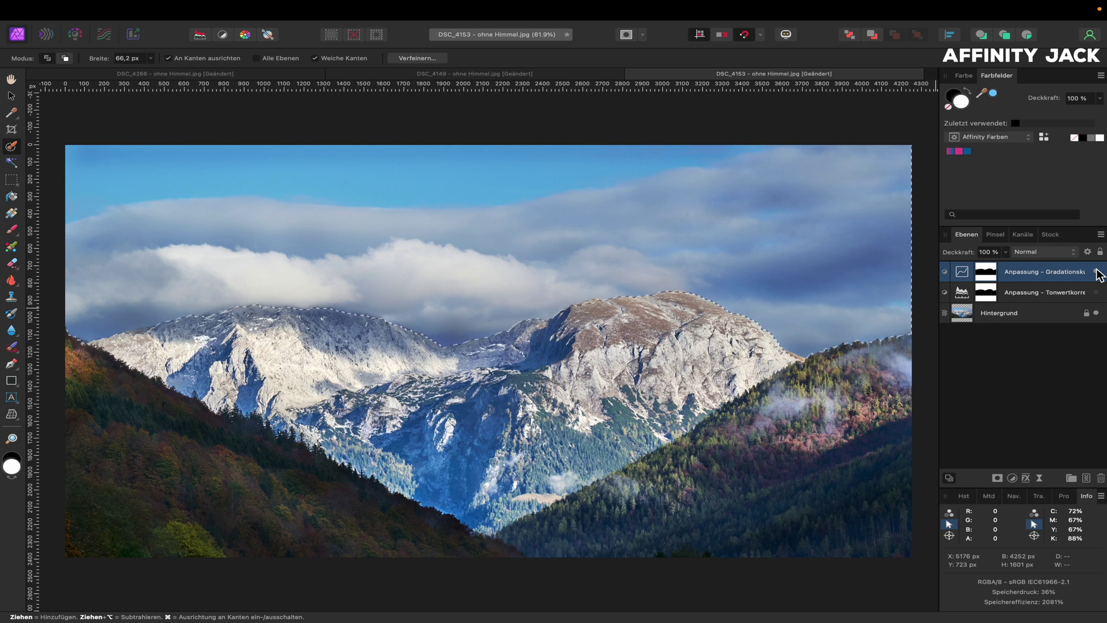
left_click(1097, 271)
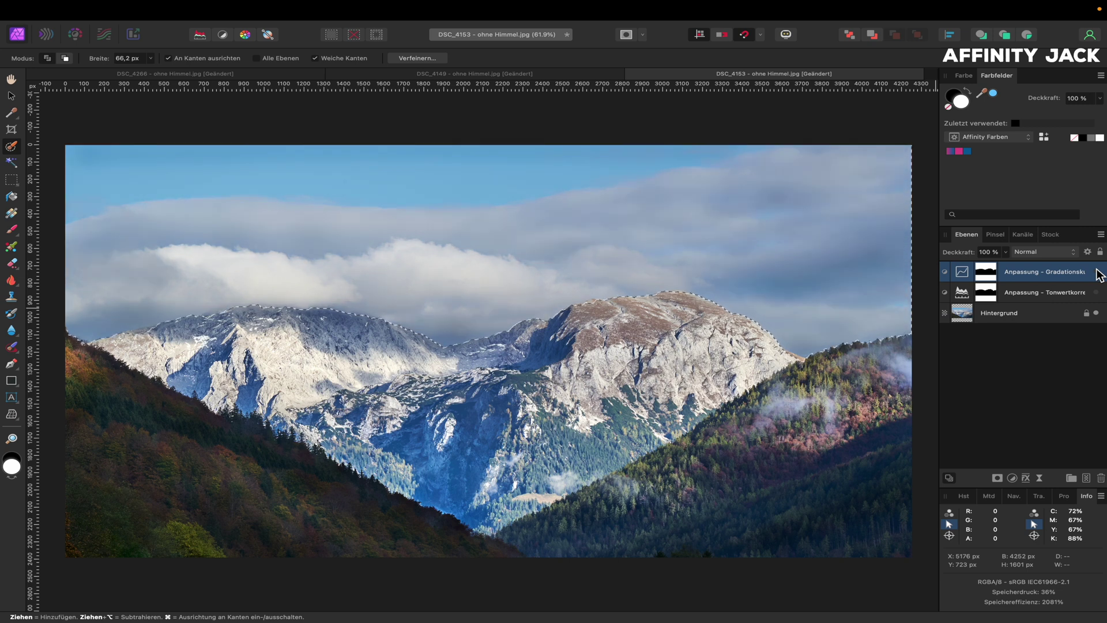
key("ctrl+d")
right_click(944, 270)
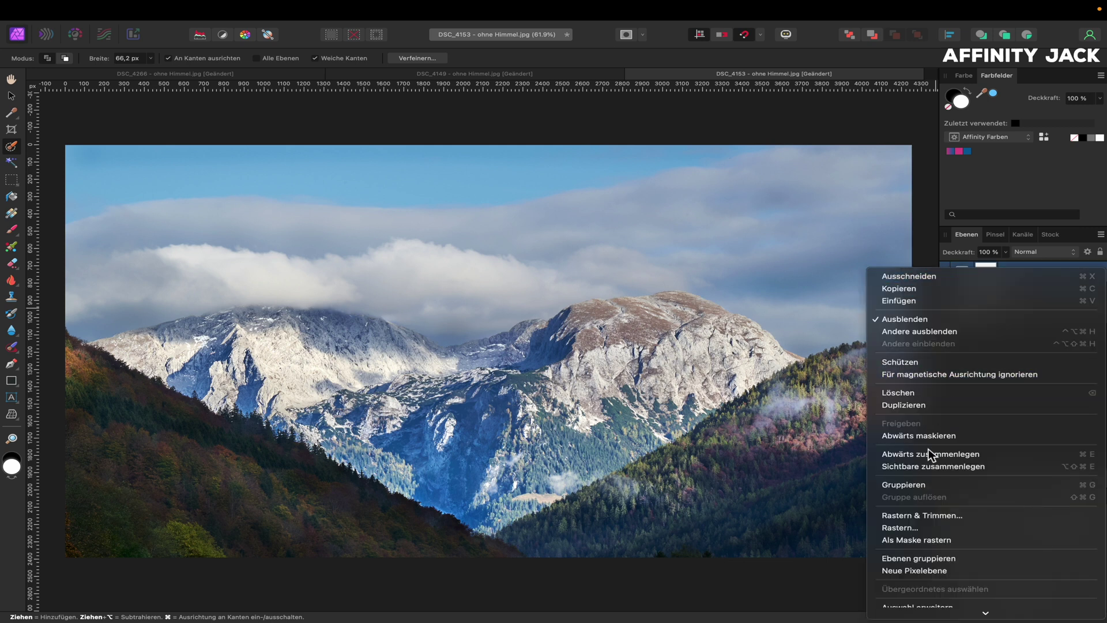
Step: Merge visible layers into a new top Pixel layer and select the Nachbelichten burn tool
left_click(925, 467)
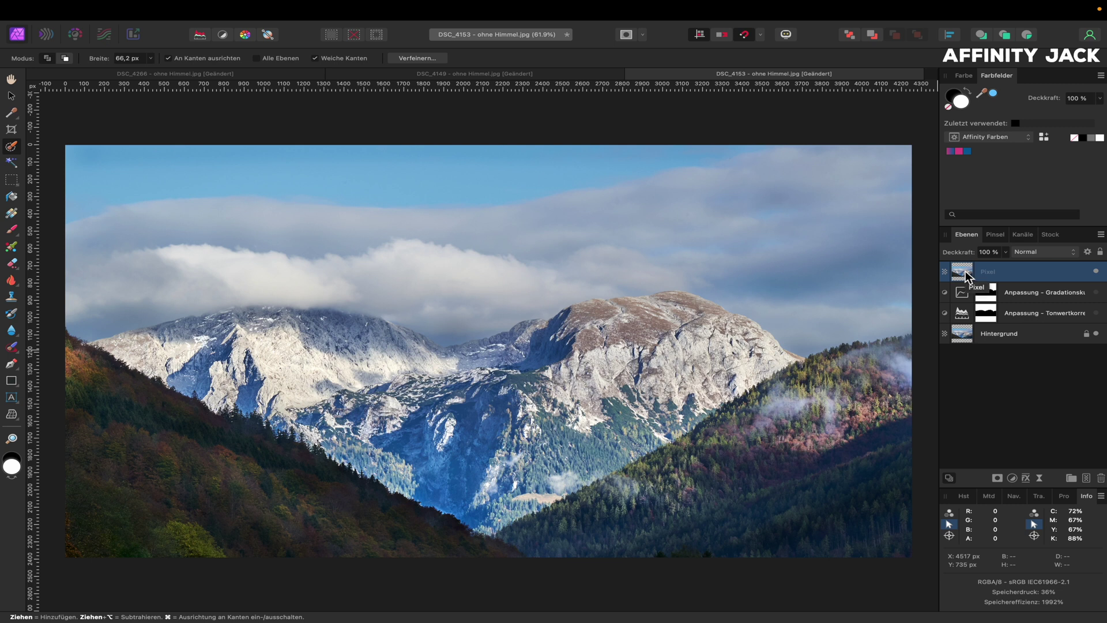
left_click(13, 282)
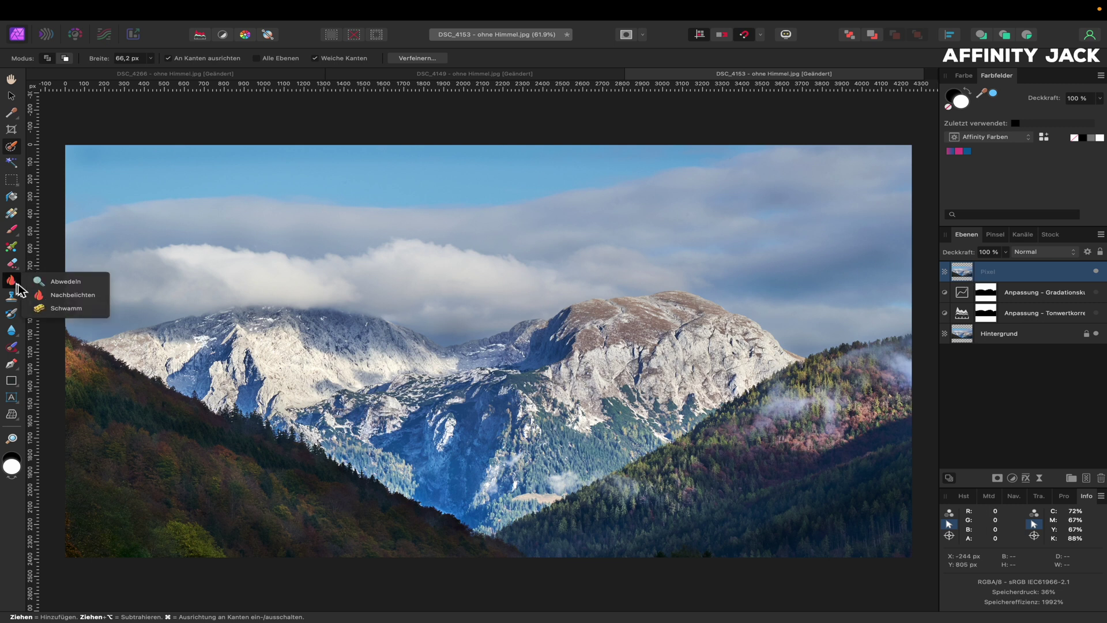
left_click(65, 294)
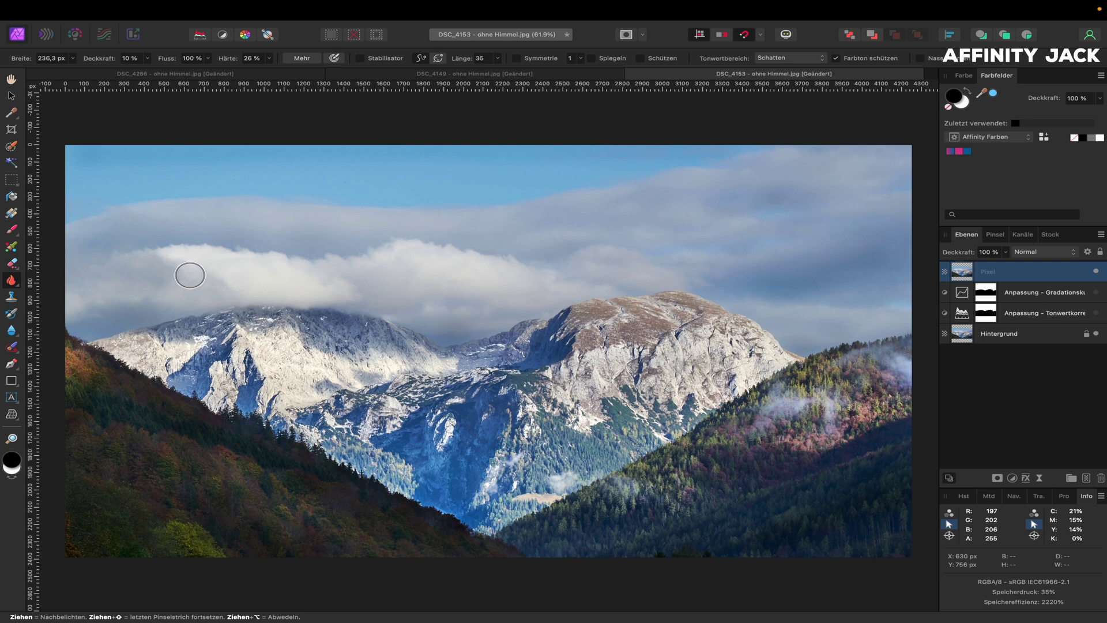
Step: Check the 236 px burn brush and keep its Tonwertbereich limited to Schatten
left_click(190, 275, "ctrl+alt")
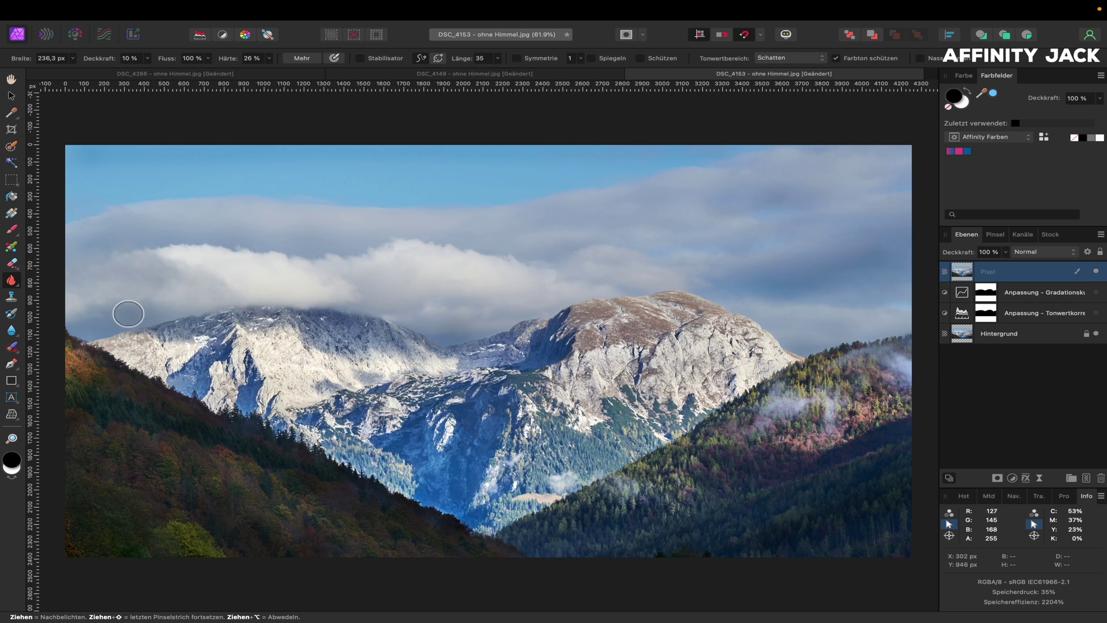
left_click_drag(111, 317, 120, 317)
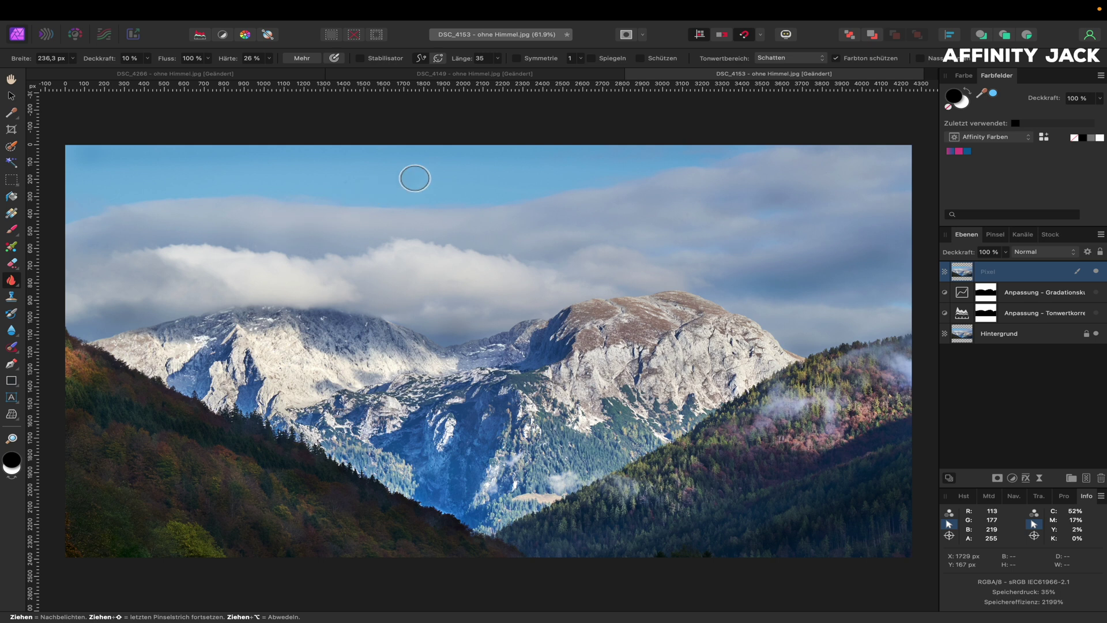
left_click(793, 64)
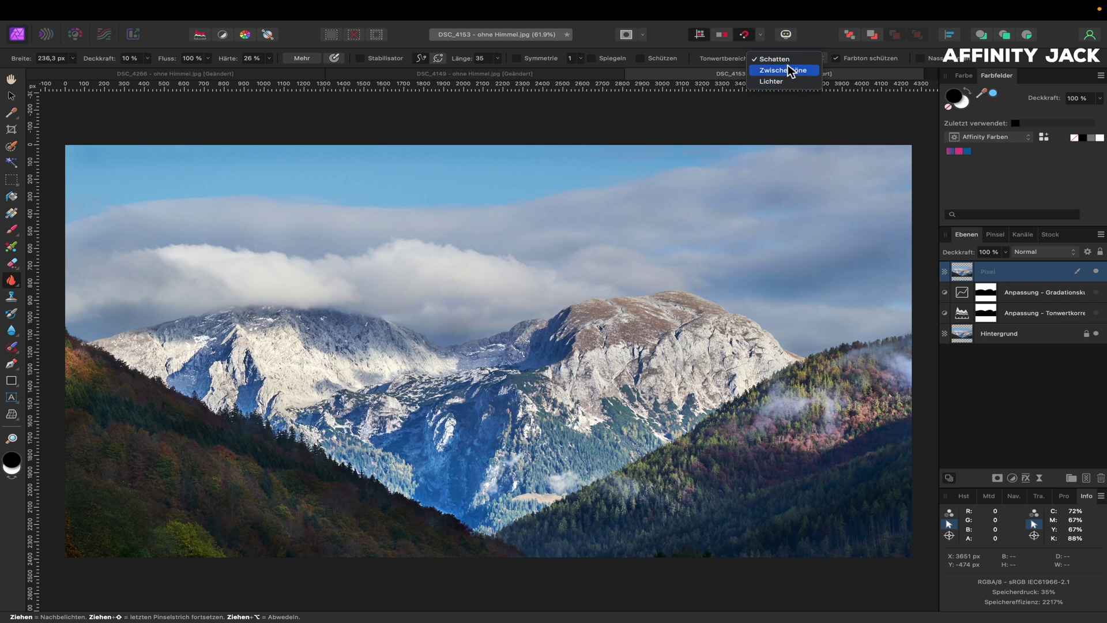
left_click(789, 60)
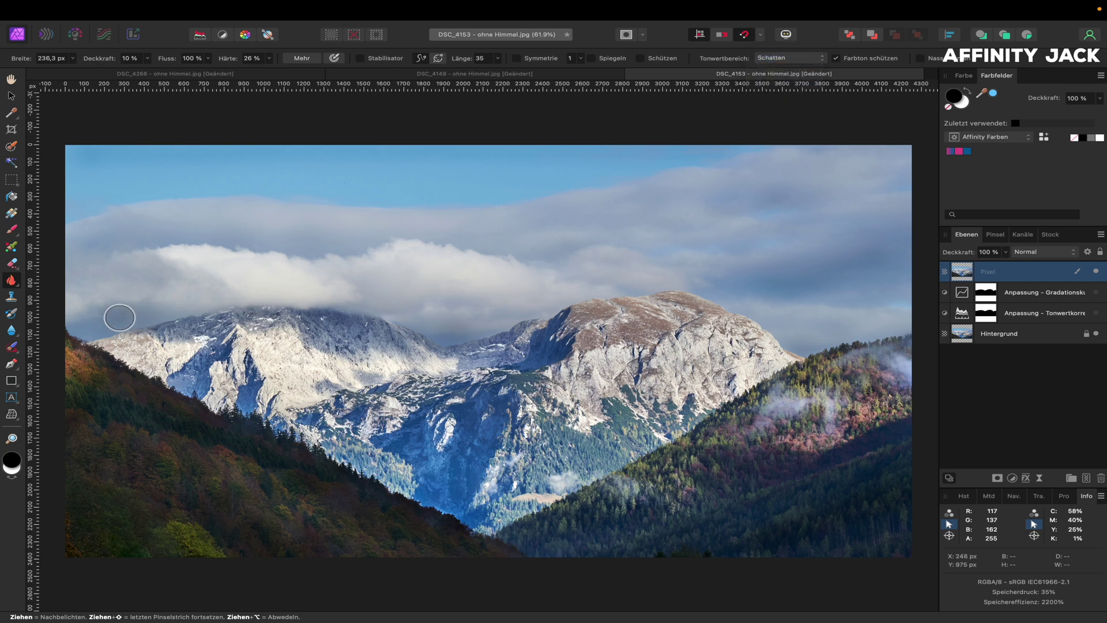
Step: Burn along the cloud edges and across the sky above both peaks
mouse_move(115, 318)
left_mouse_down()
mouse_move(160, 316)
mouse_move(173, 302)
mouse_move(130, 313)
mouse_move(104, 269)
mouse_move(171, 267)
mouse_move(99, 228)
mouse_move(136, 243)
mouse_move(210, 244)
mouse_move(168, 247)
mouse_move(180, 256)
mouse_move(173, 247)
mouse_move(215, 240)
mouse_move(315, 252)
mouse_move(507, 247)
mouse_move(483, 240)
left_mouse_up()
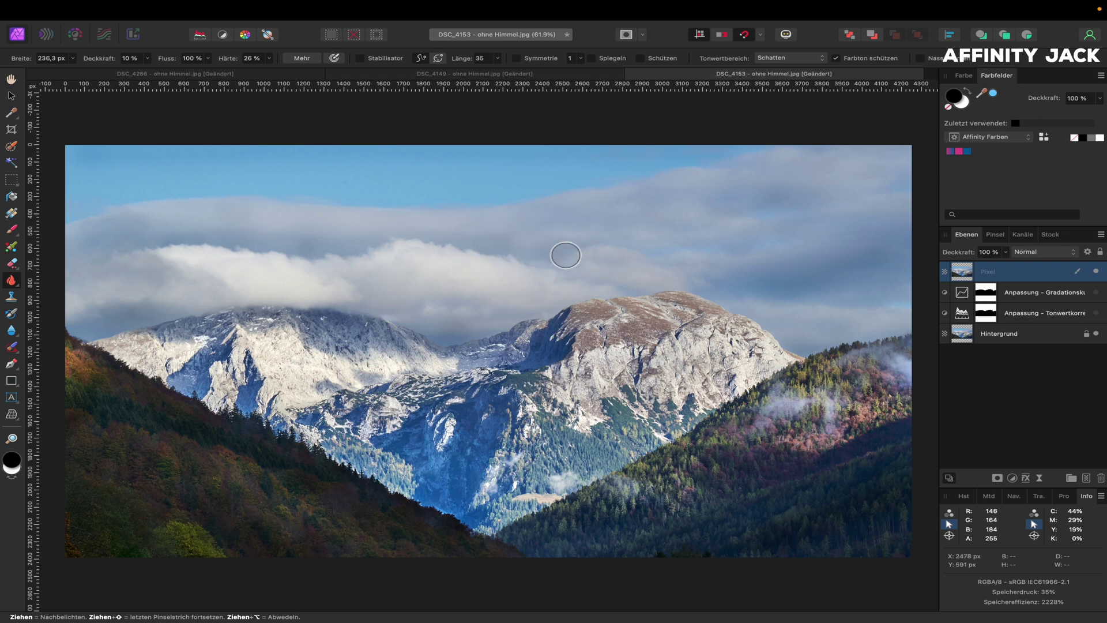
mouse_move(586, 265)
left_mouse_down()
mouse_move(615, 266)
mouse_move(648, 292)
left_mouse_up()
mouse_move(496, 318)
left_mouse_down()
mouse_move(531, 309)
mouse_move(415, 301)
mouse_move(430, 326)
left_mouse_up()
left_click_drag(738, 277, 784, 277)
mouse_move(878, 227)
left_mouse_down()
mouse_move(869, 236)
mouse_move(821, 192)
mouse_move(746, 203)
mouse_move(784, 173)
mouse_move(875, 172)
mouse_move(871, 198)
mouse_move(880, 197)
left_mouse_up()
left_click_drag(901, 329, 848, 327)
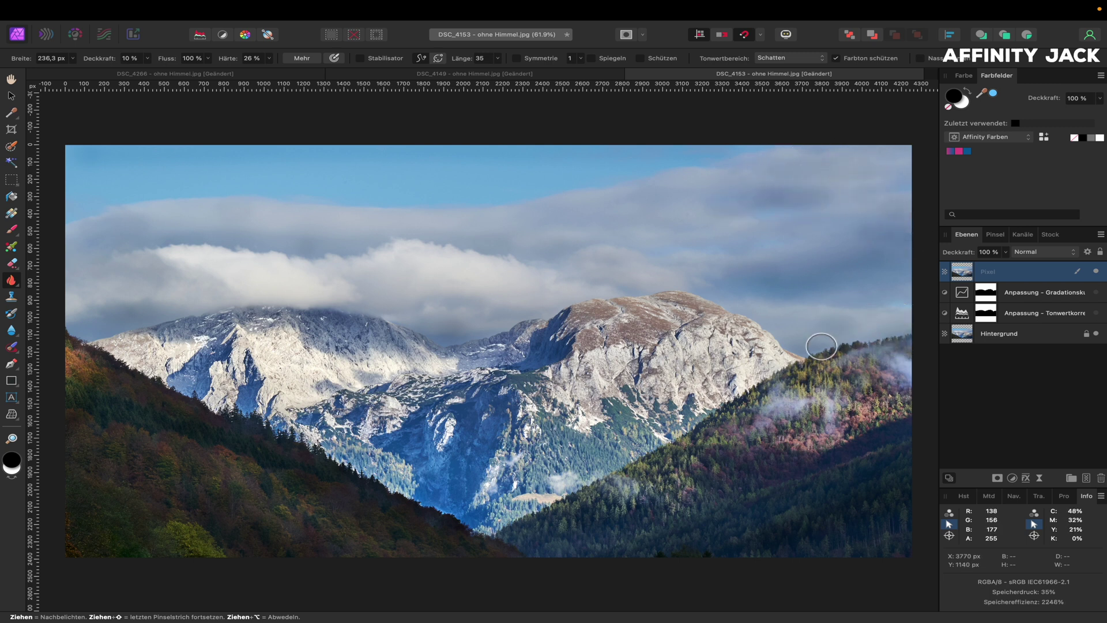
left_click_drag(676, 238, 577, 211)
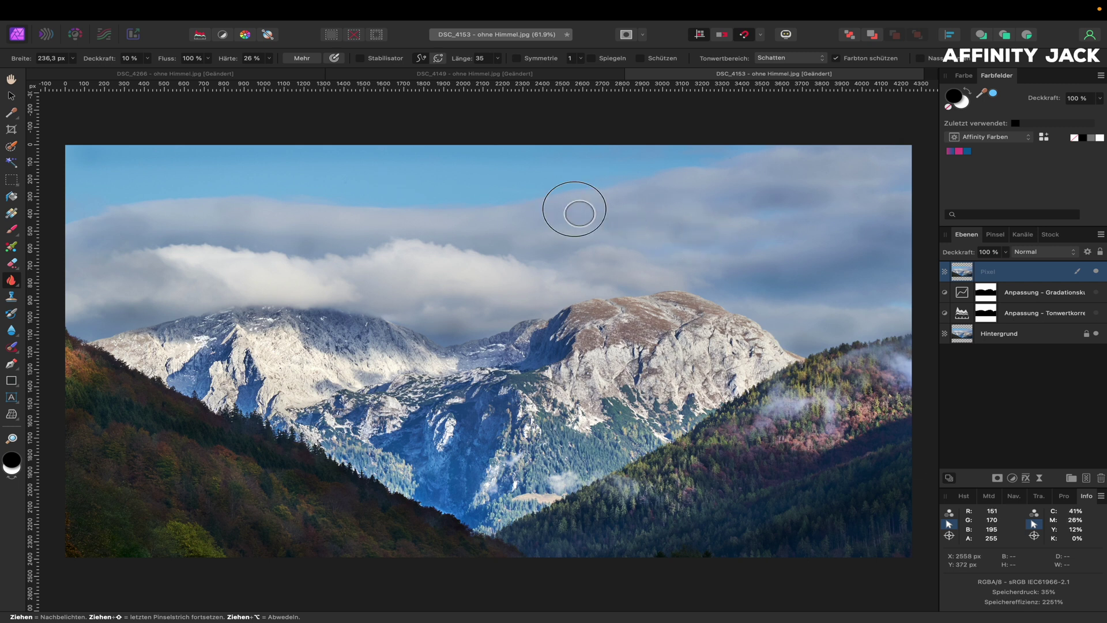
mouse_move(458, 231)
left_mouse_down()
mouse_move(87, 235)
mouse_move(129, 277)
mouse_move(100, 286)
mouse_move(81, 324)
mouse_move(389, 272)
mouse_move(477, 237)
mouse_move(605, 262)
mouse_move(579, 223)
mouse_move(519, 277)
left_mouse_up()
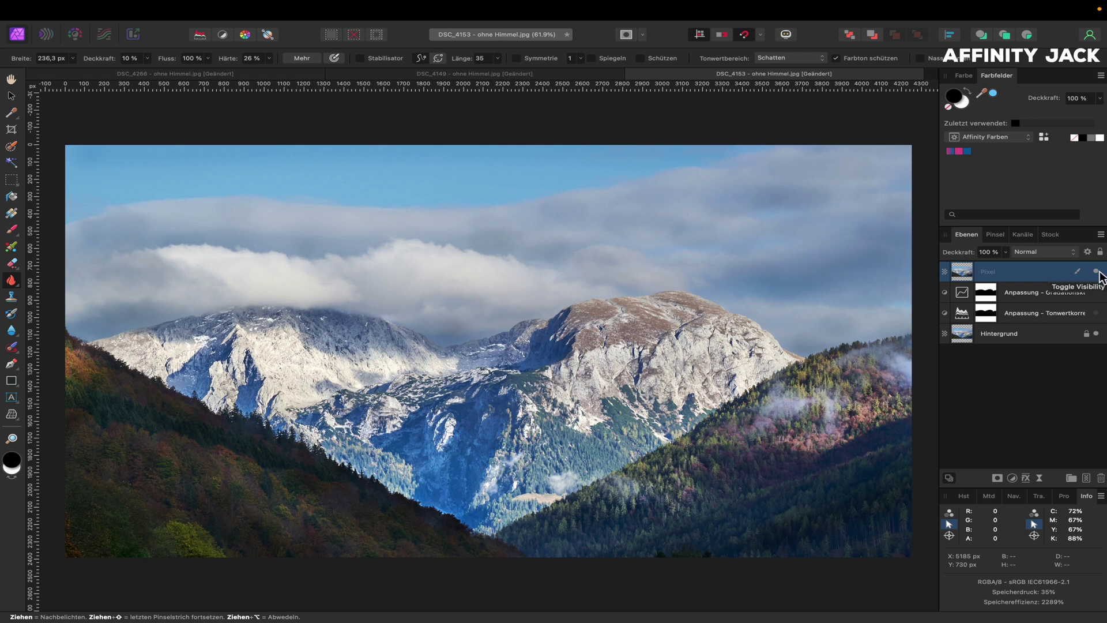
left_click(1099, 274)
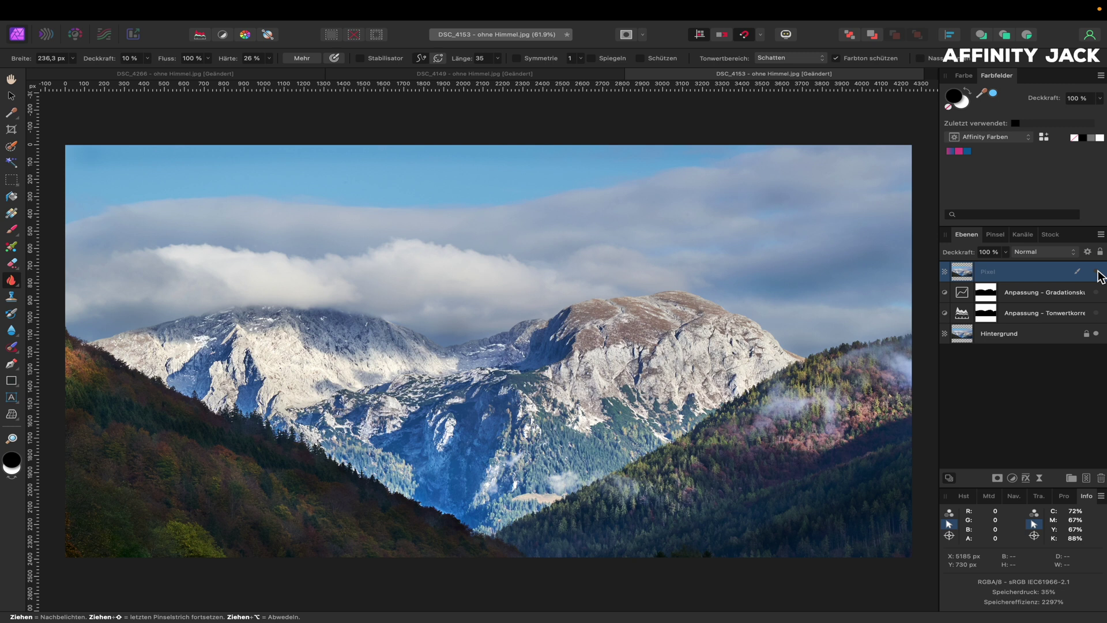
left_click(1097, 271)
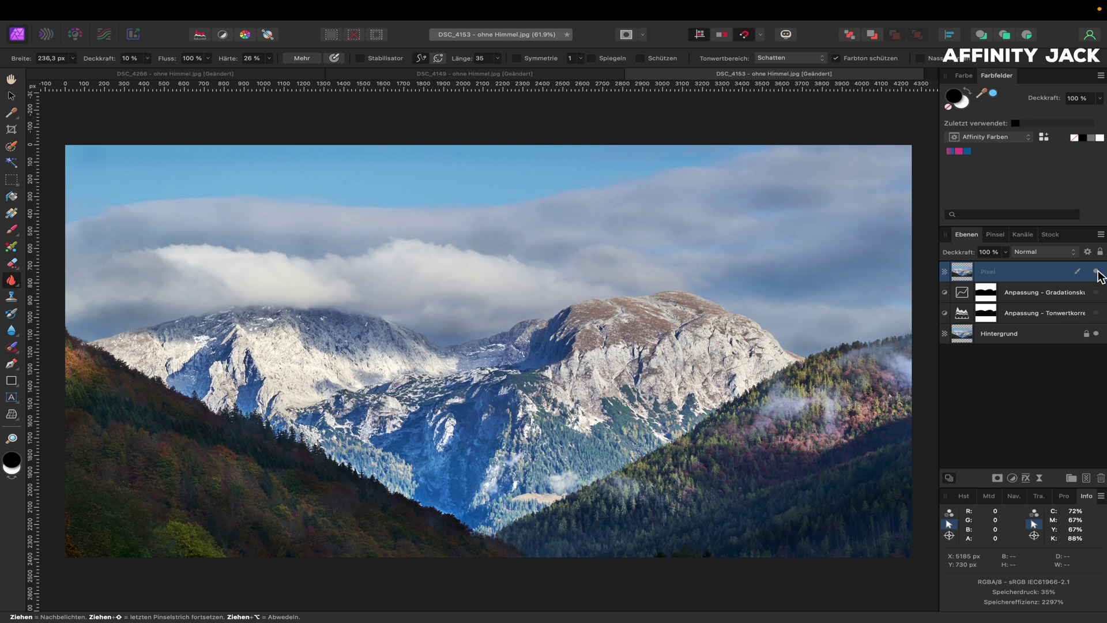